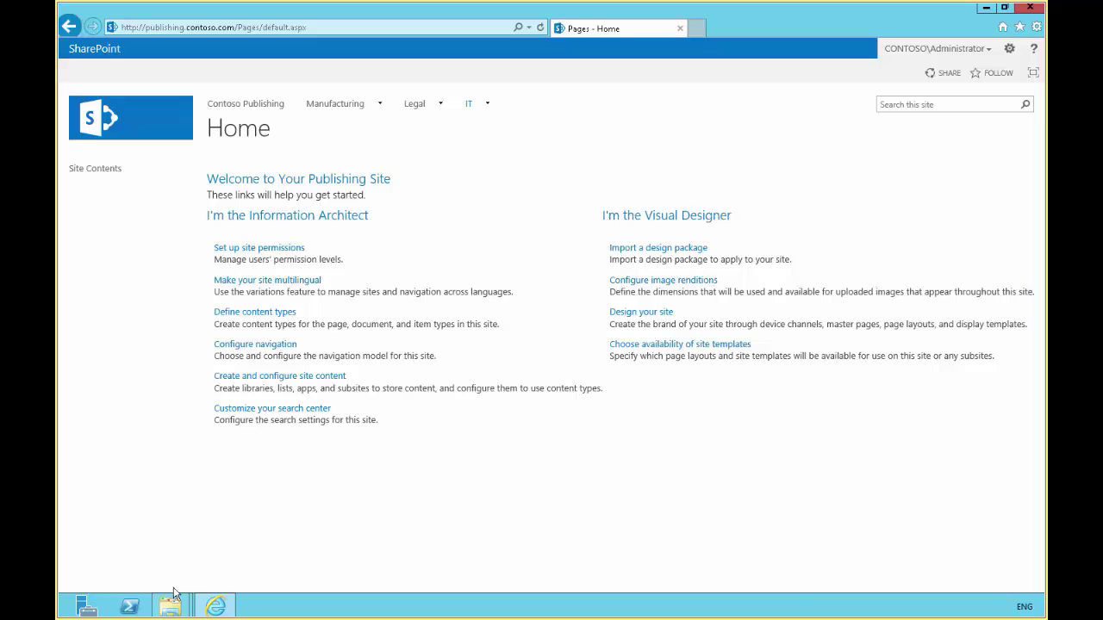
Step: Switch to File Explorer and browse to the C:\inetpub\wwwroot folder
{"action": "mouse_move", "coordinate": [171, 609]}
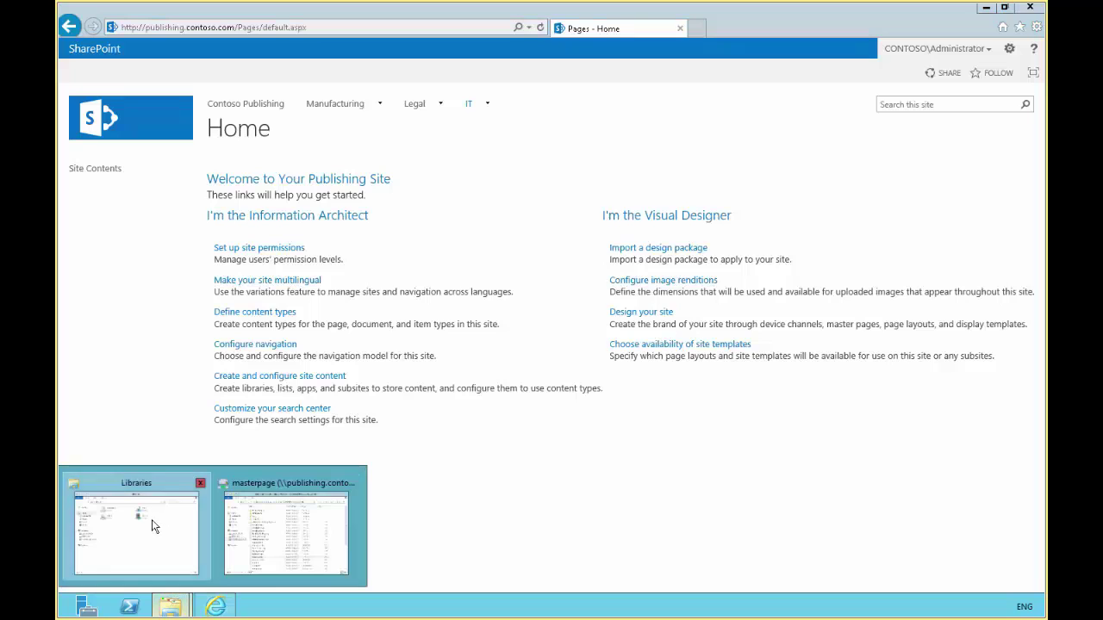
{"action": "left_click", "coordinate": [153, 522]}
{"action": "left_click", "coordinate": [276, 307]}
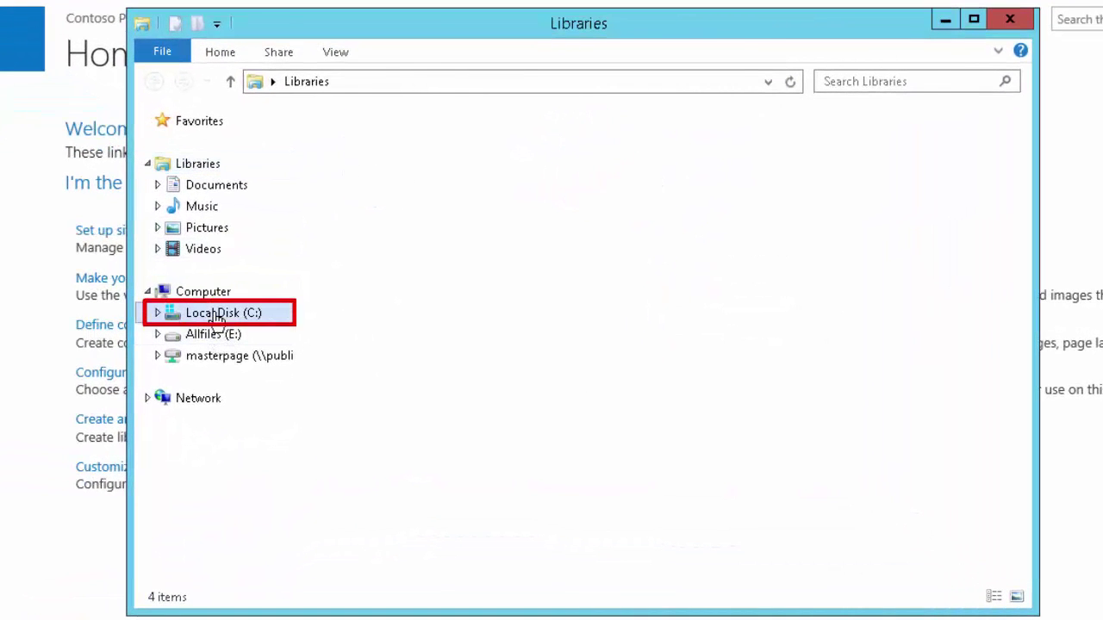
{"action": "left_click", "coordinate": [369, 212]}
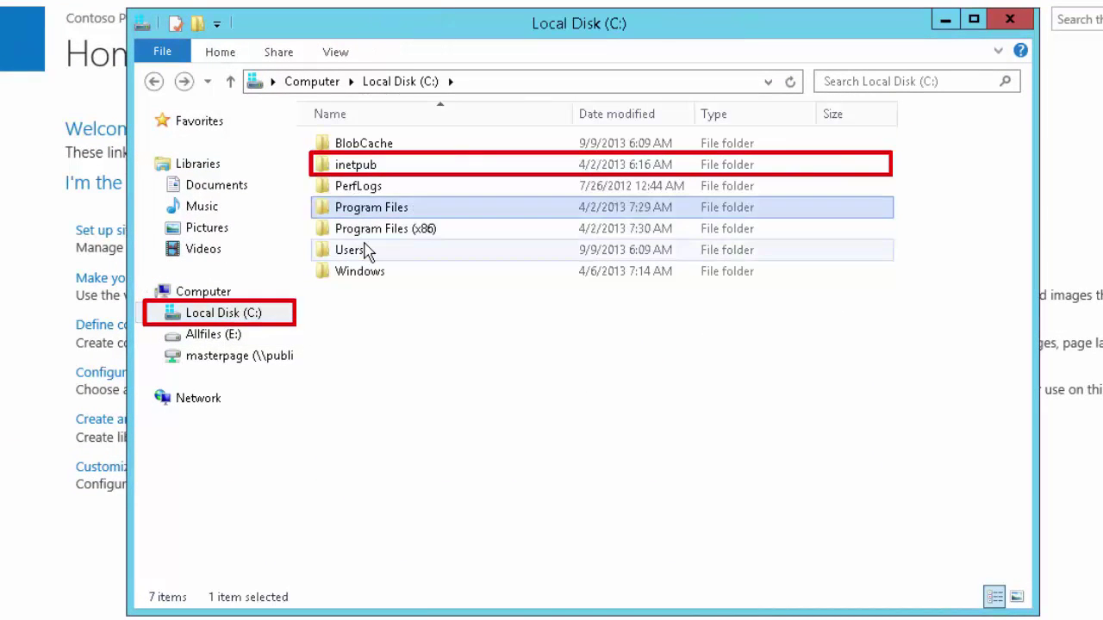
{"action": "key", "text": "Up"}
{"action": "key", "text": "Up"}
{"action": "key", "text": "Return"}
{"action": "key", "text": "Down"}
{"action": "key", "text": "Down"}
{"action": "key", "text": "Down"}
{"action": "key", "text": "Down"}
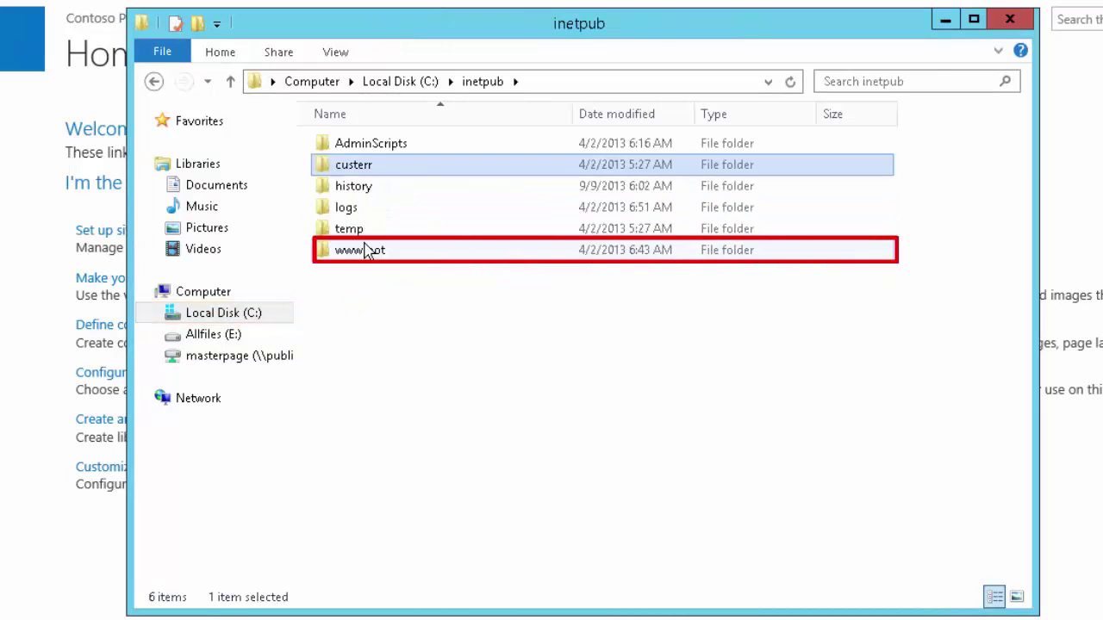
{"action": "key", "text": "Down"}
{"action": "key", "text": "Return"}
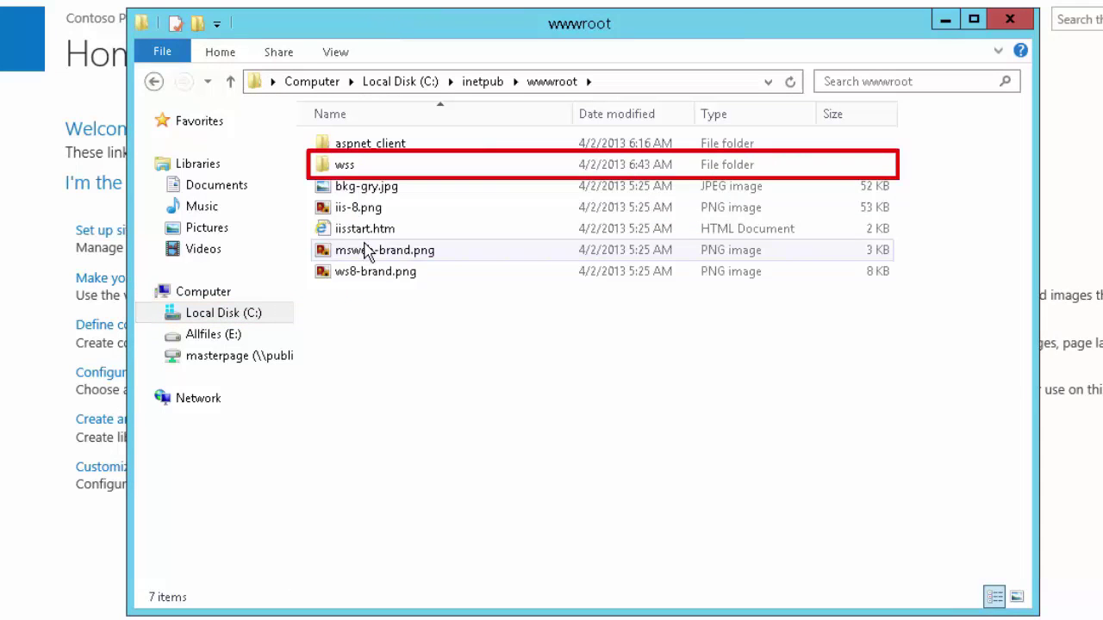
Step: Browse into wss\VirtualDirectories\80 and open its web.config file in Visual Studio
{"action": "double_click", "coordinate": [354, 165]}
{"action": "left_click", "coordinate": [362, 155]}
{"action": "double_click", "coordinate": [360, 155]}
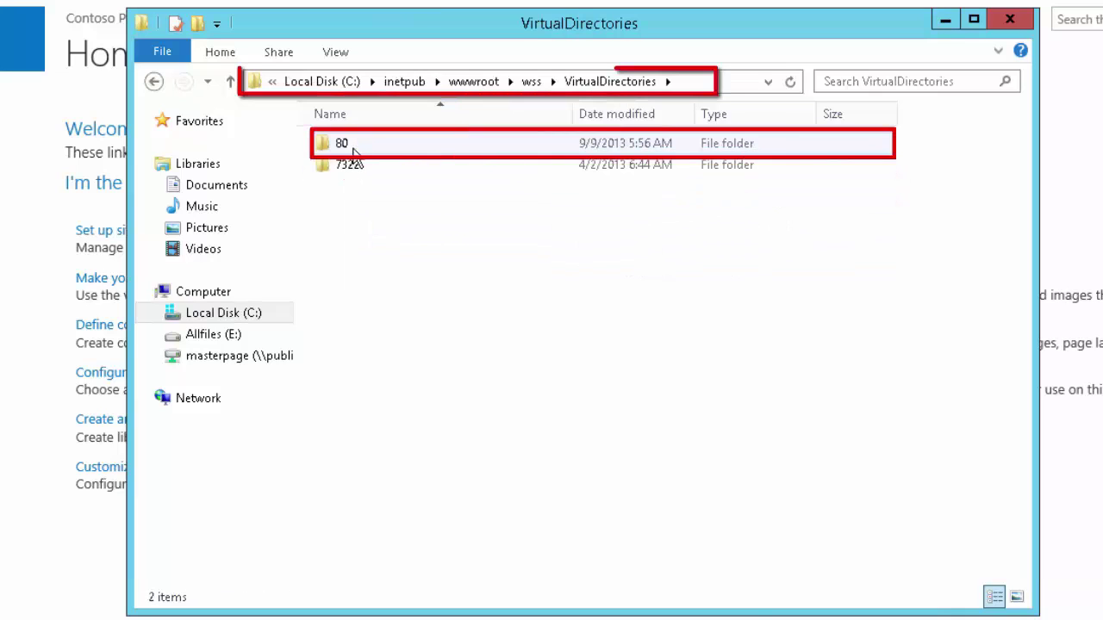
{"action": "double_click", "coordinate": [345, 144]}
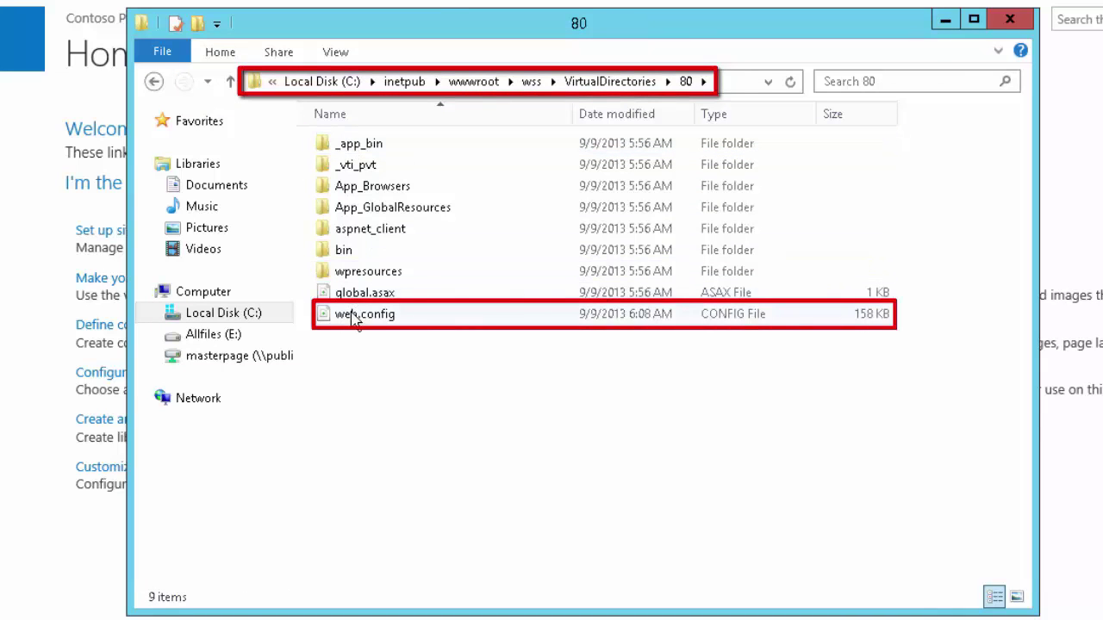
{"action": "left_click", "coordinate": [353, 316]}
{"action": "right_click", "coordinate": [351, 316]}
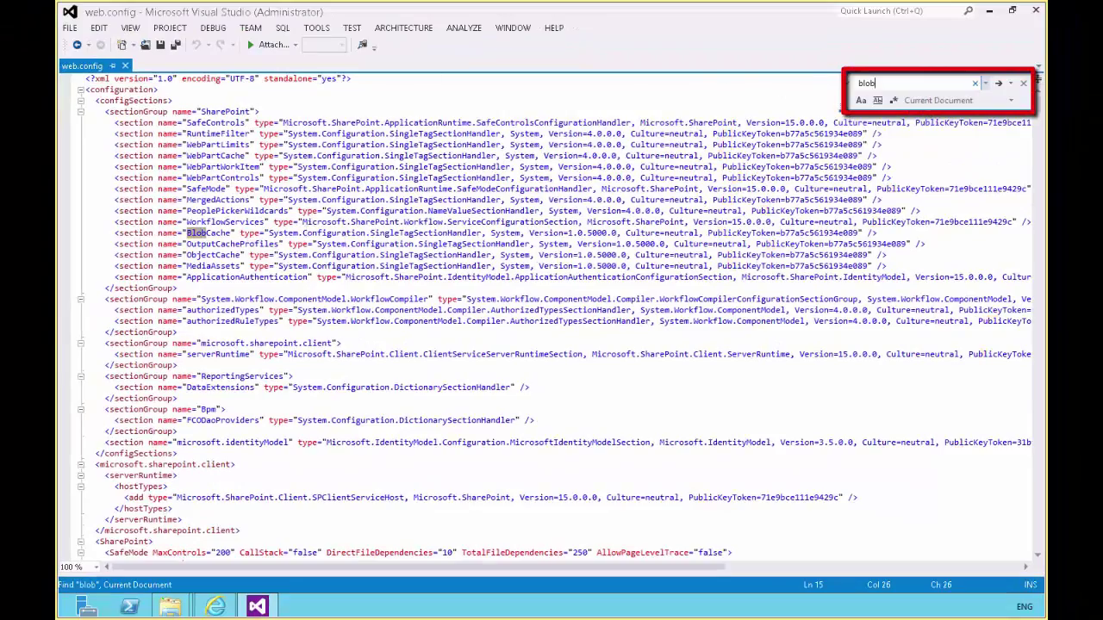
Step: Search web.config for "blob", examine the BlobCache element's location, path, maxSize and enabled attributes, and return to the SharePoint site
{"action": "left_click", "coordinate": [998, 83]}
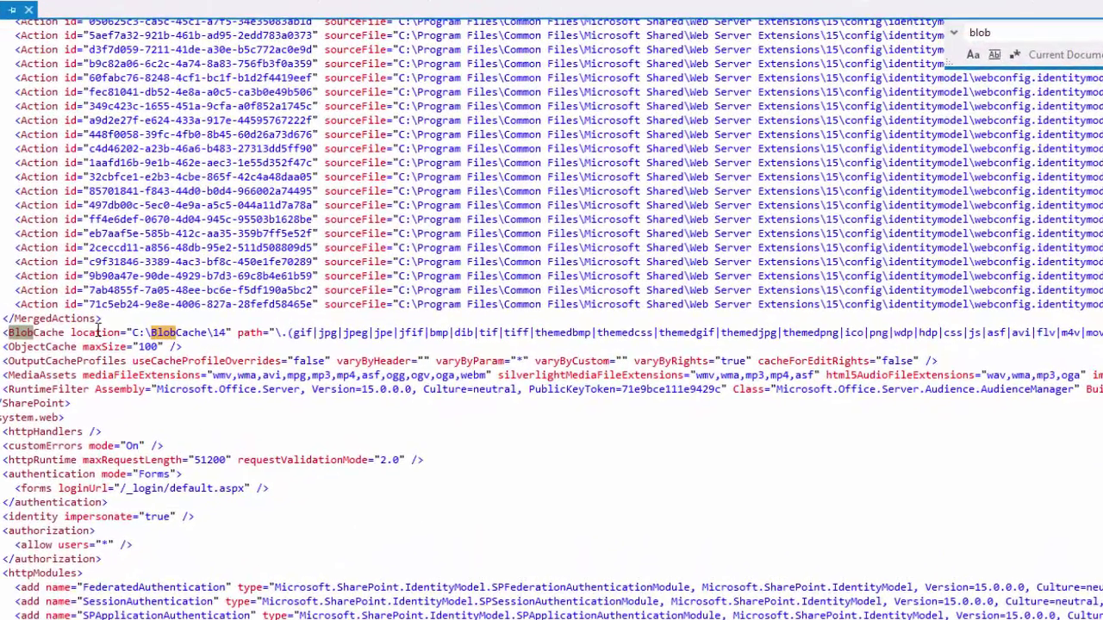
{"action": "double_click", "coordinate": [98, 332]}
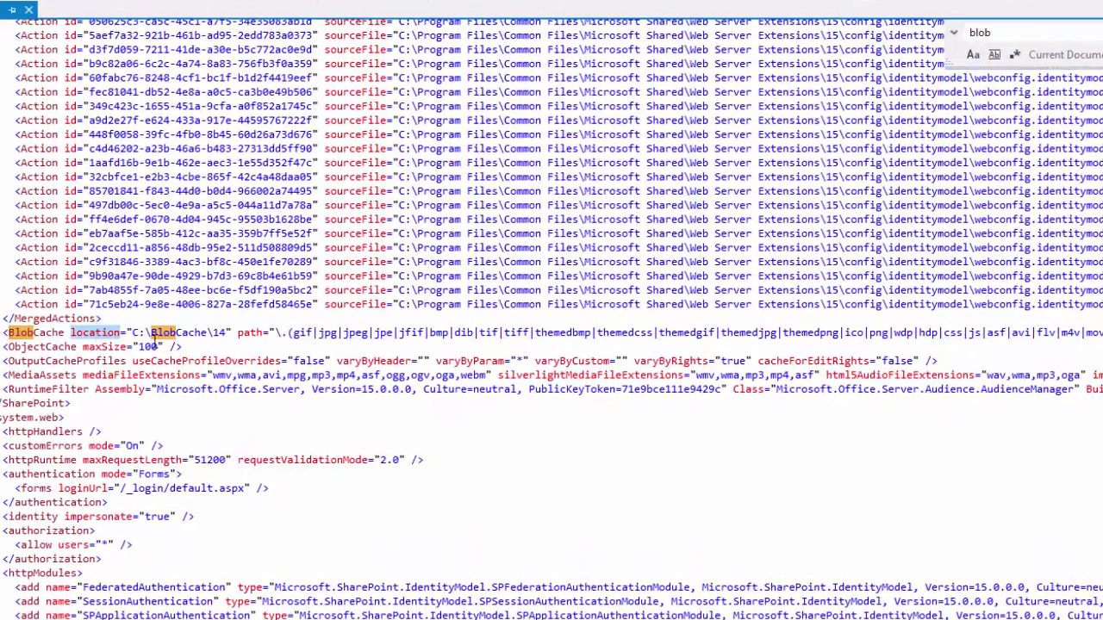
{"action": "mouse_move", "coordinate": [131, 333]}
{"action": "left_mouse_down"}
{"action": "mouse_move", "coordinate": [1017, 335]}
{"action": "mouse_move", "coordinate": [681, 332]}
{"action": "mouse_move", "coordinate": [702, 335]}
{"action": "left_mouse_up"}
{"action": "scroll", "coordinate": [840, 324], "scroll_direction": "right", "scroll_amount": 5}
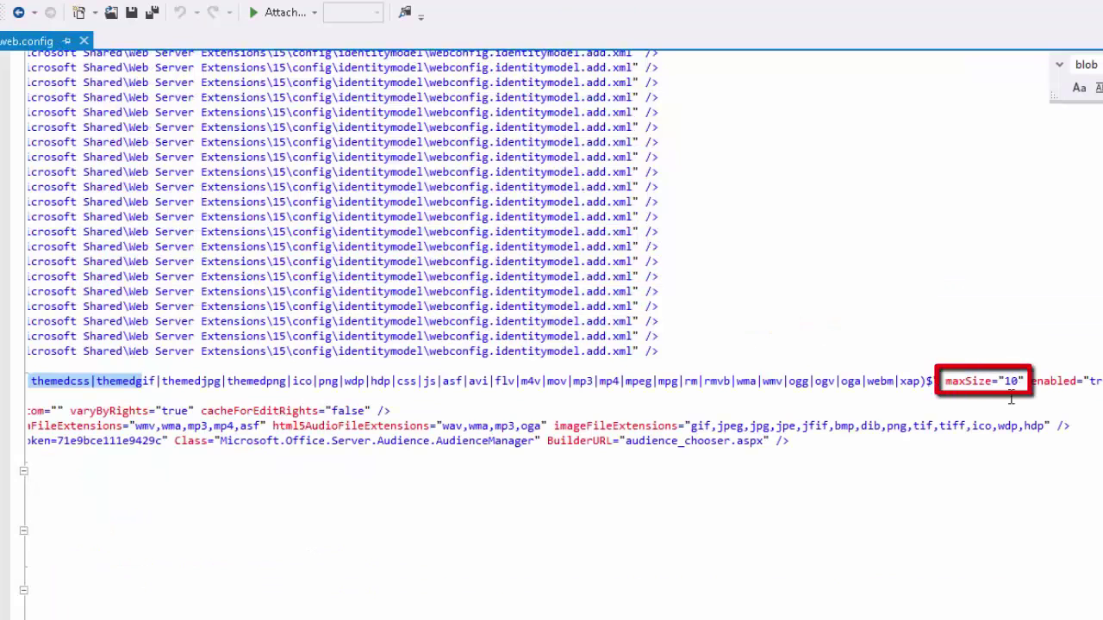
{"action": "double_click", "coordinate": [1101, 382]}
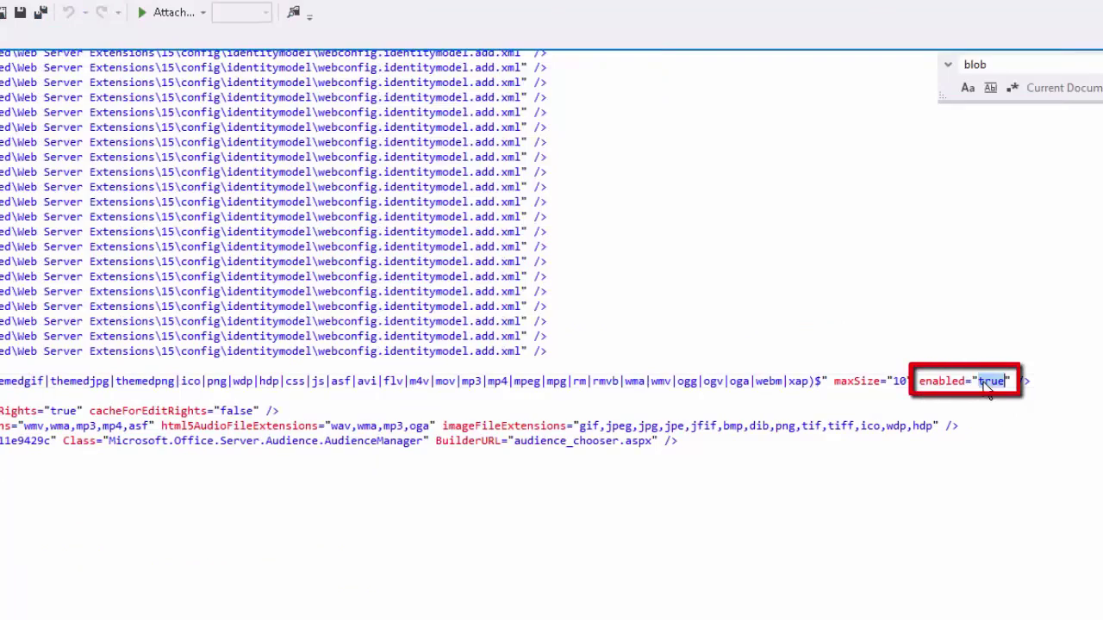
{"action": "key", "text": "F3"}
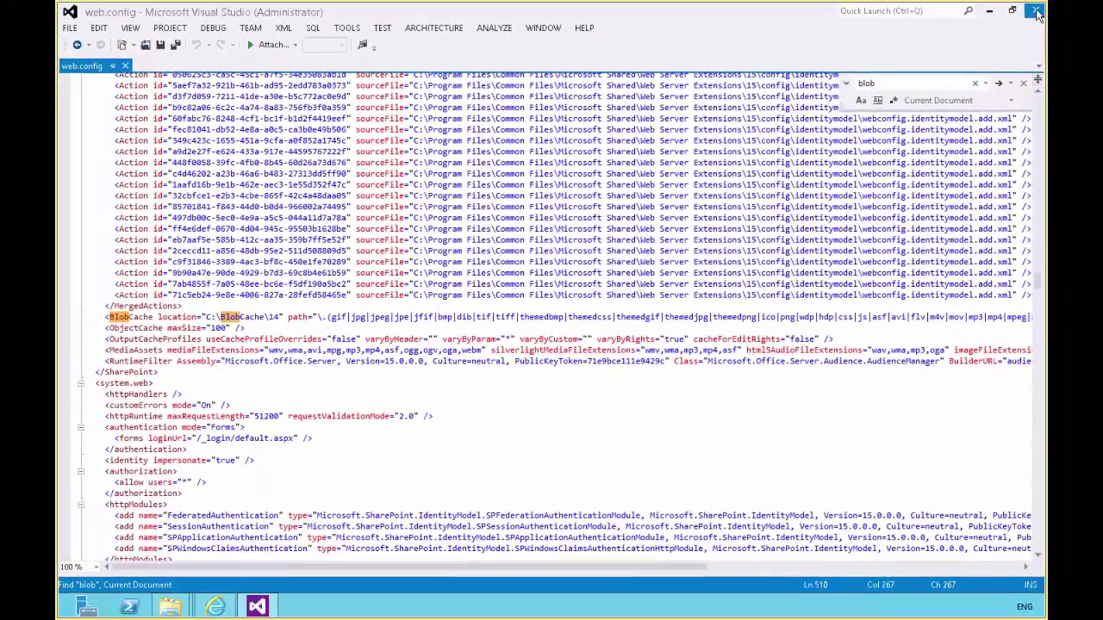
{"action": "left_click", "coordinate": [1037, 11]}
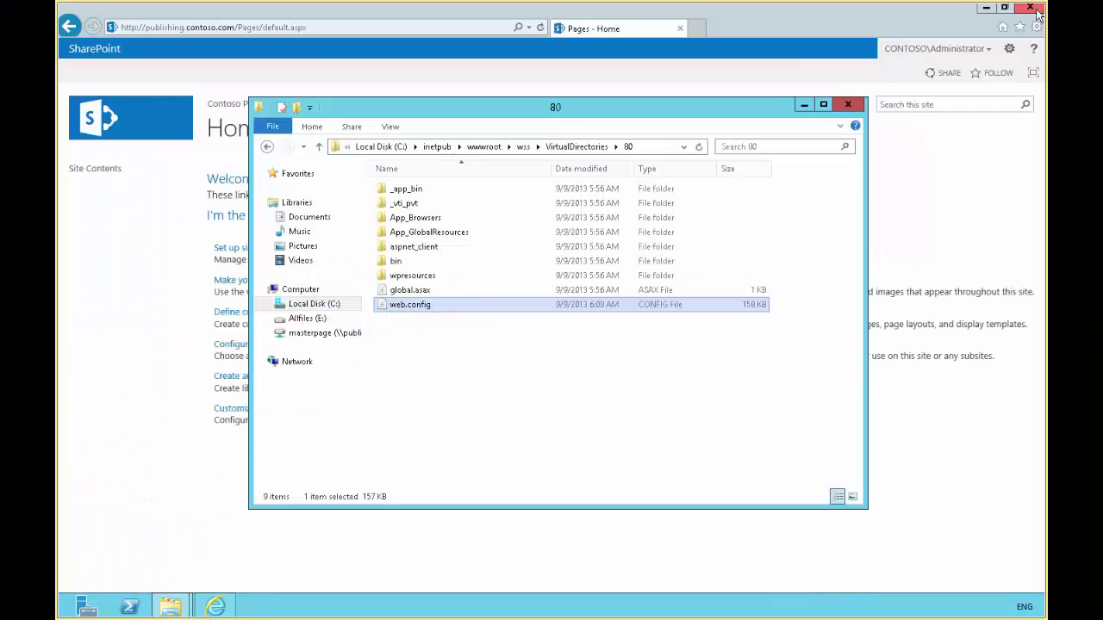
{"action": "left_click", "coordinate": [803, 106]}
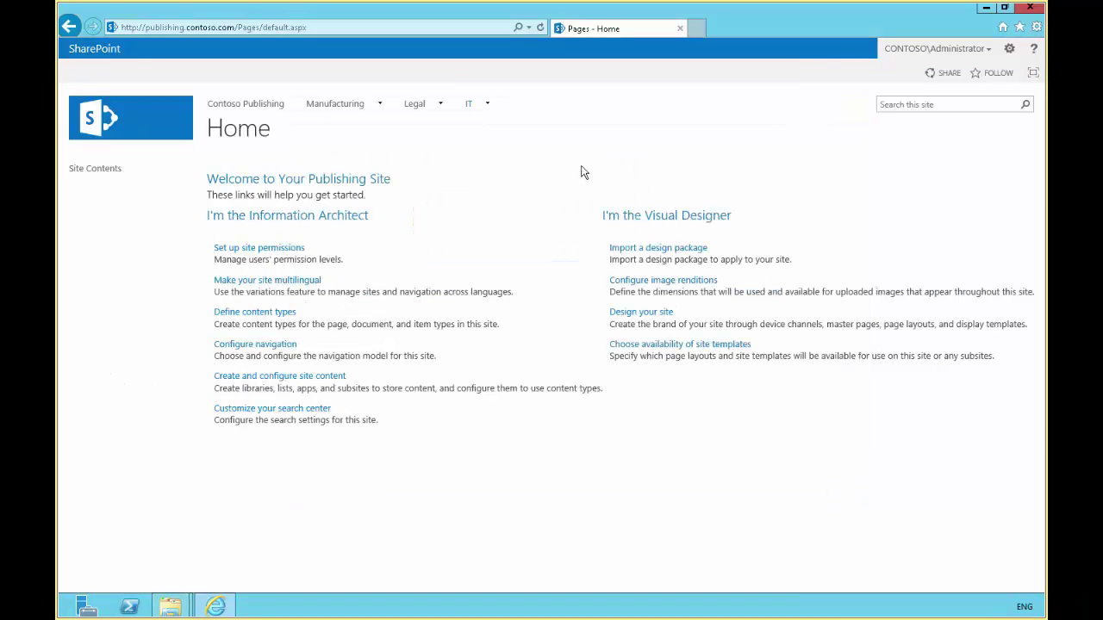
Step: Open the Image Renditions page from the publishing site's settings
{"action": "left_click", "coordinate": [1009, 48]}
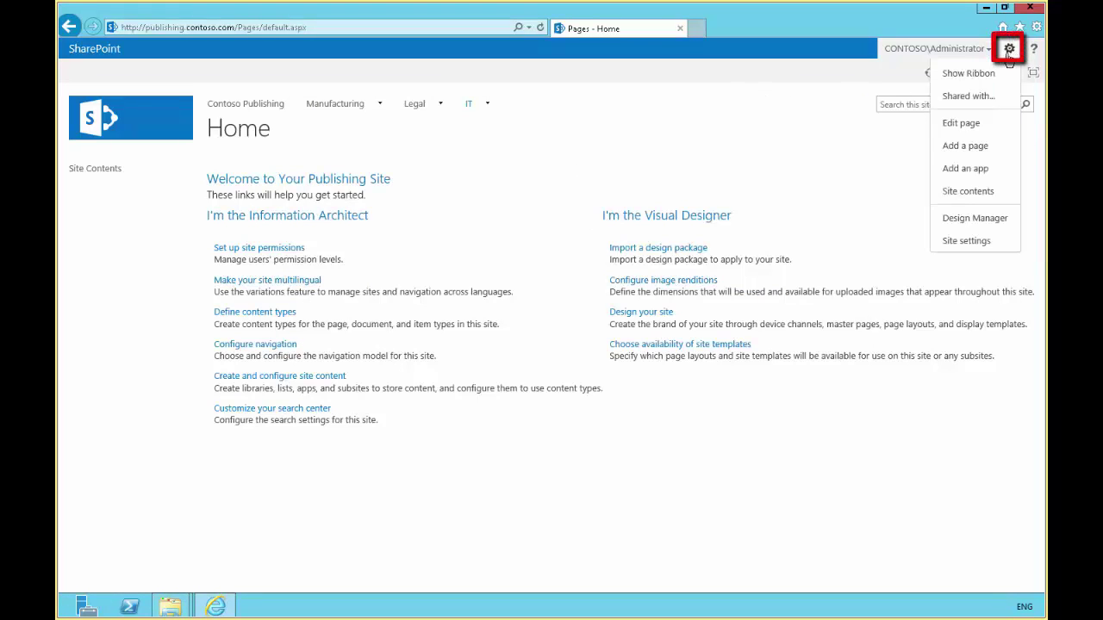
{"action": "left_click", "coordinate": [970, 191]}
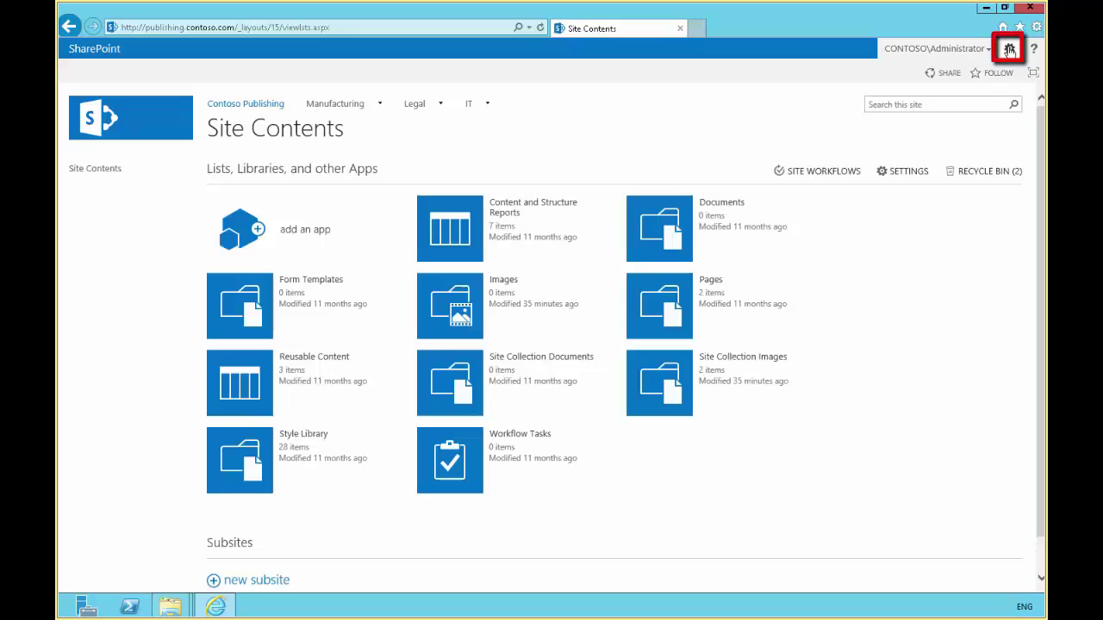
{"action": "left_click", "coordinate": [1009, 48]}
{"action": "left_click", "coordinate": [970, 192]}
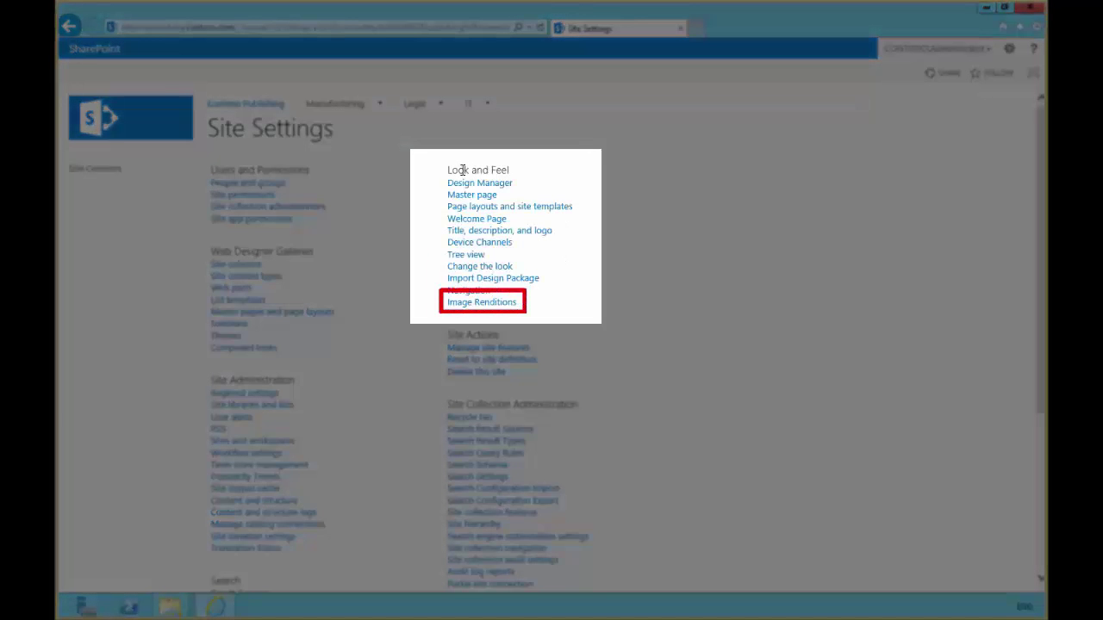
{"action": "left_click", "coordinate": [466, 303]}
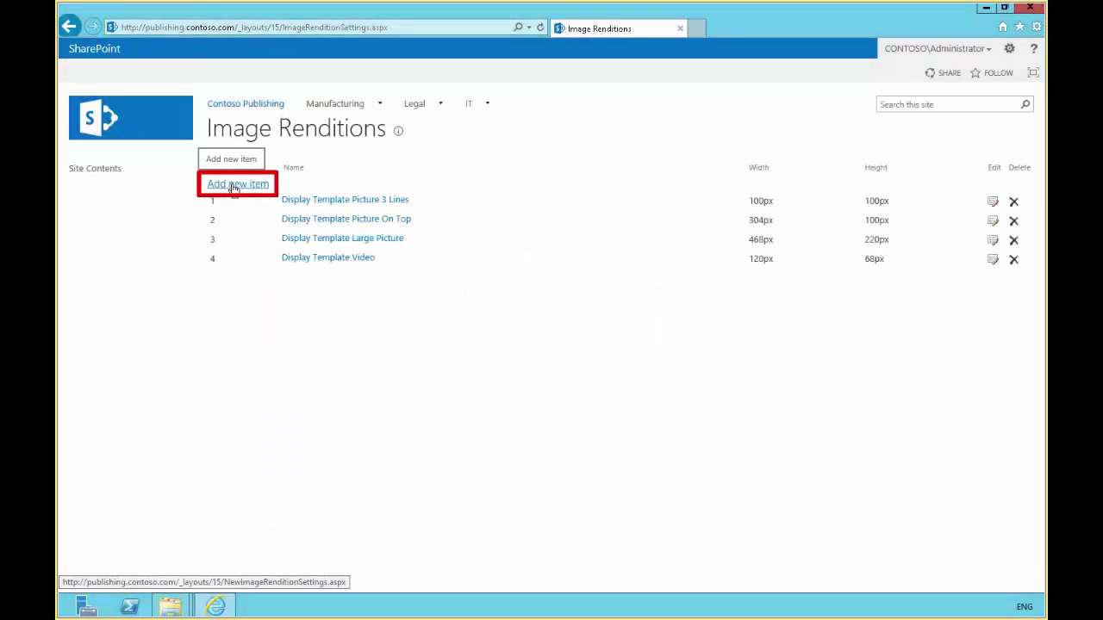
Step: Add and save a new image rendition named Landscape Large with a width of 500 and a height of 400
{"action": "left_click", "coordinate": [234, 184]}
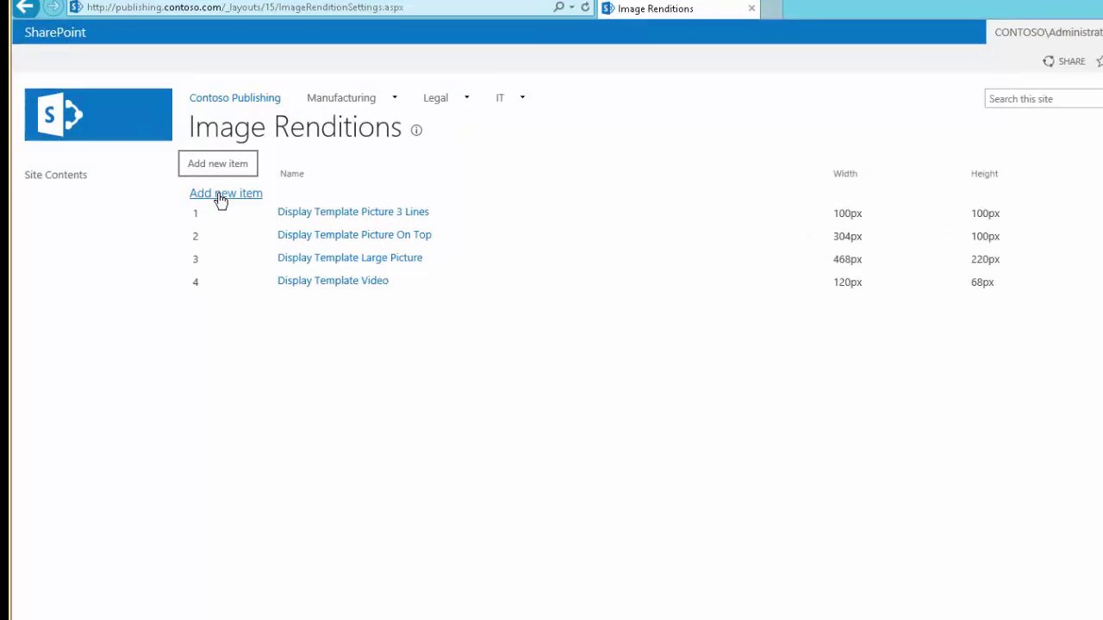
{"action": "type", "text": "Land"}
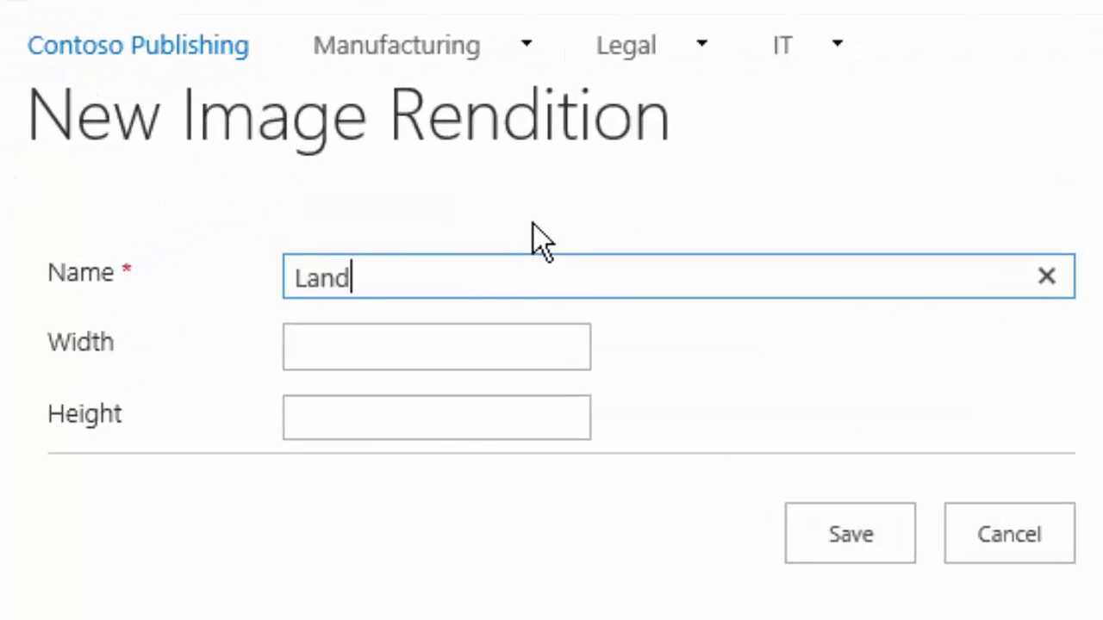
{"action": "type", "text": "scape "}
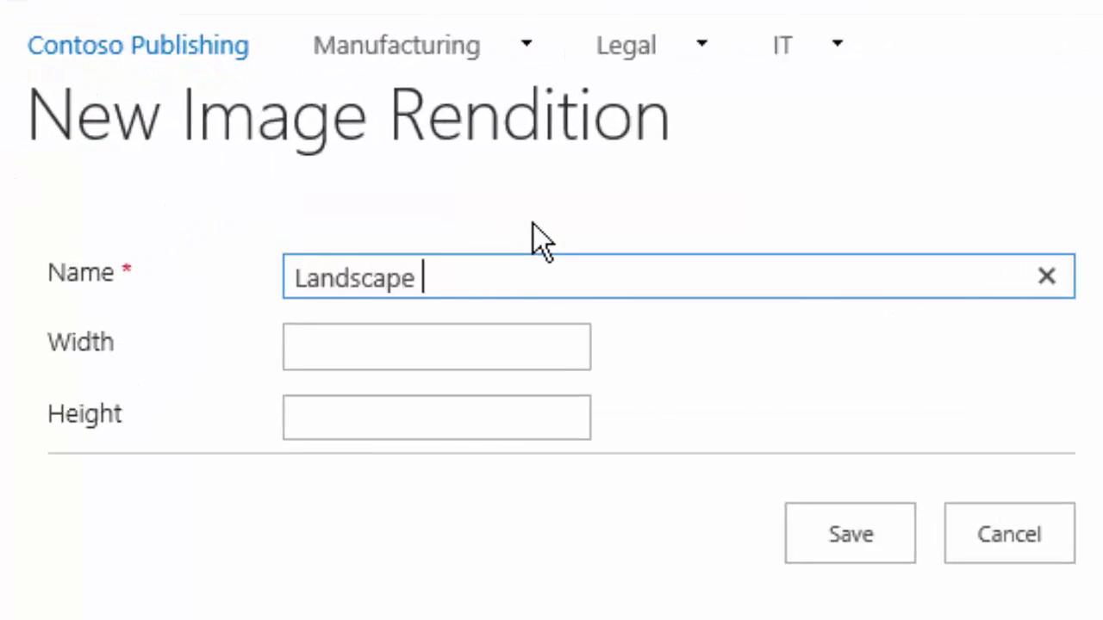
{"action": "type", "text": "Larg"}
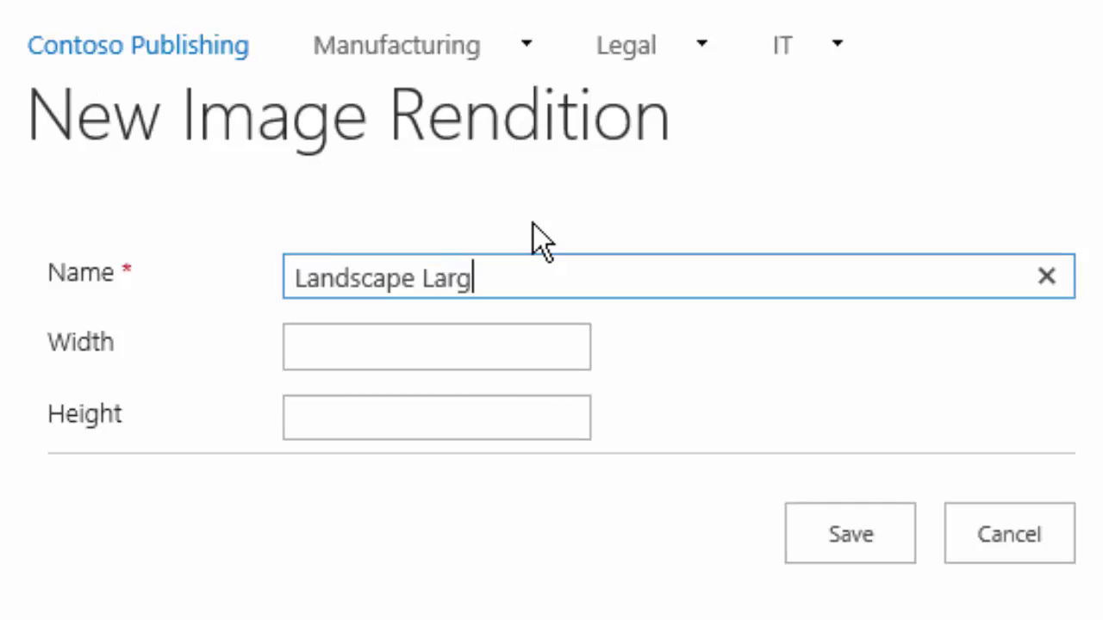
{"action": "type", "text": "e"}
{"action": "left_click", "coordinate": [319, 340]}
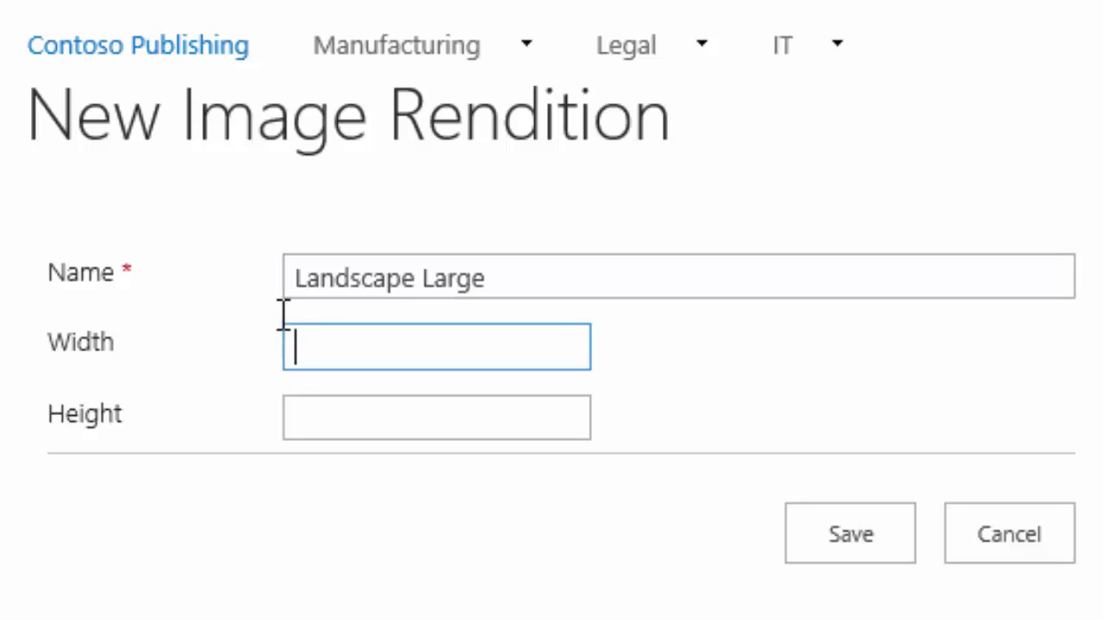
{"action": "type", "text": "500"}
{"action": "key", "text": "Tab"}
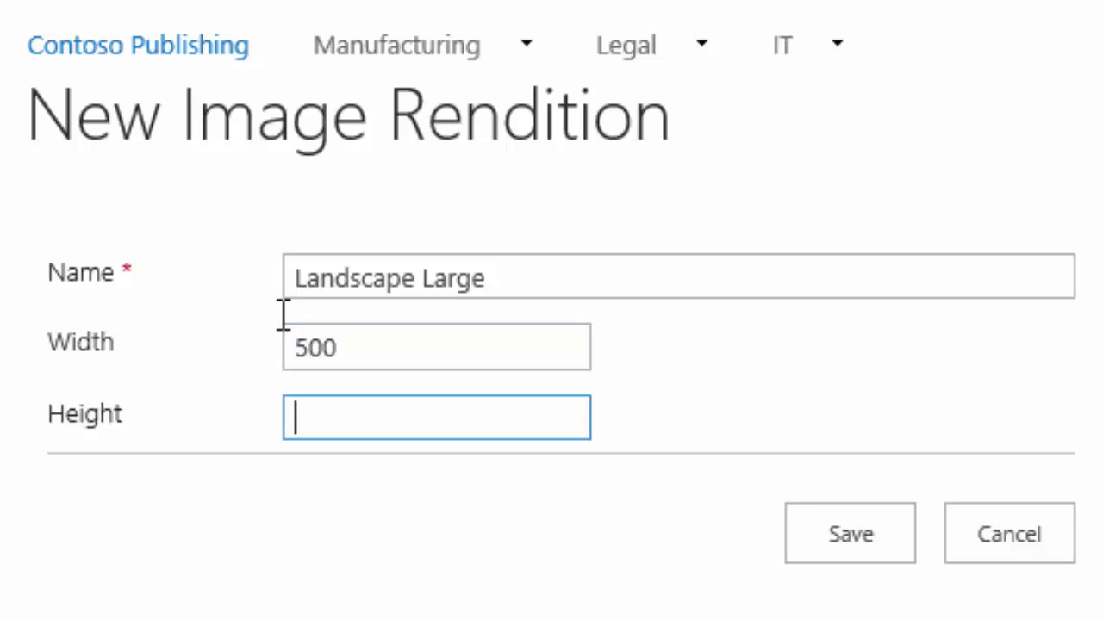
{"action": "type", "text": "400"}
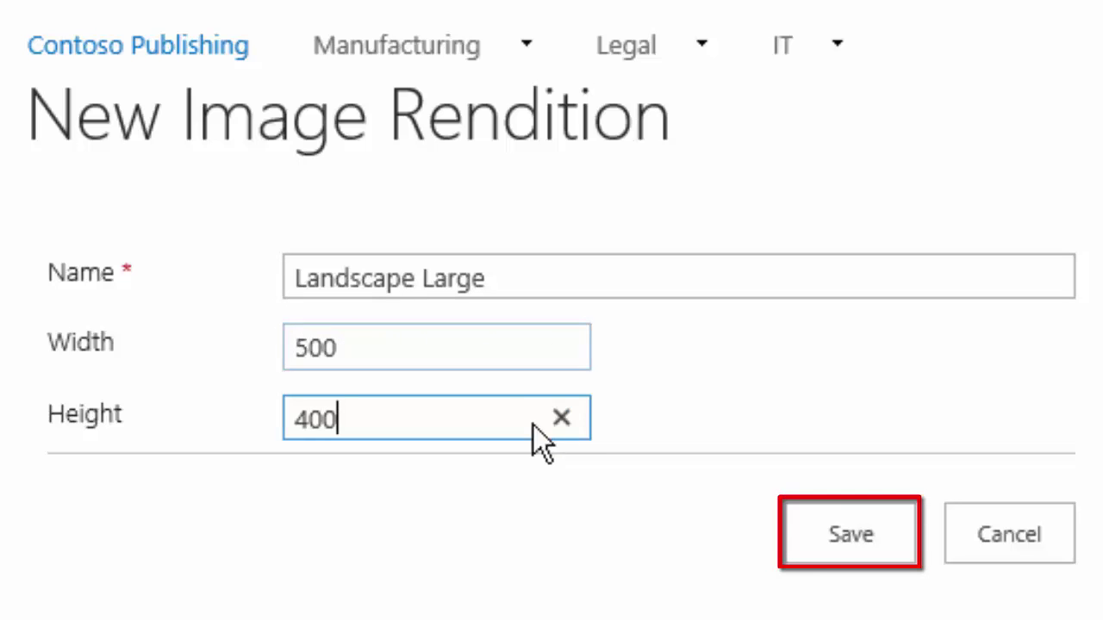
{"action": "left_click", "coordinate": [851, 531]}
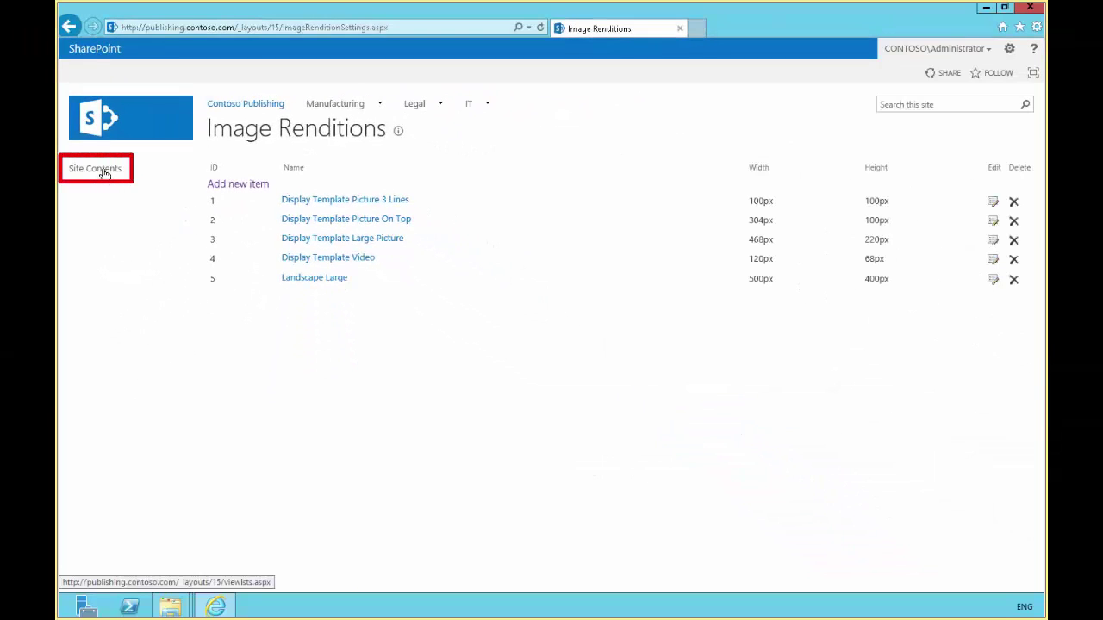
Step: Upload VanGogh-starry_night.jpg from E:\Democode to the Site Collection Images library
{"action": "left_click", "coordinate": [103, 173]}
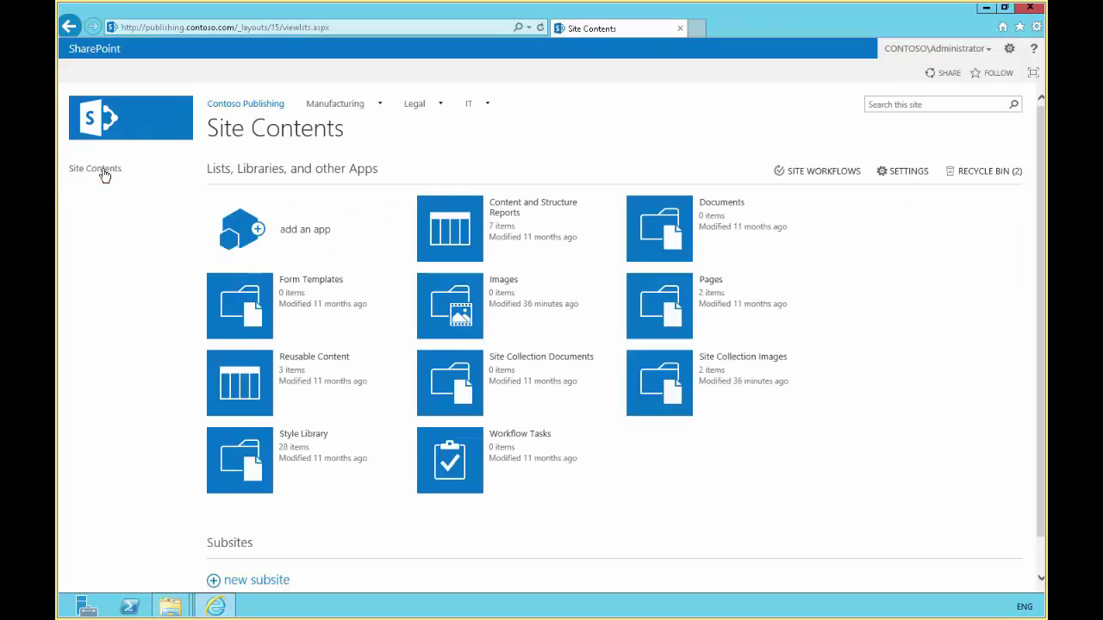
{"action": "left_click", "coordinate": [659, 376]}
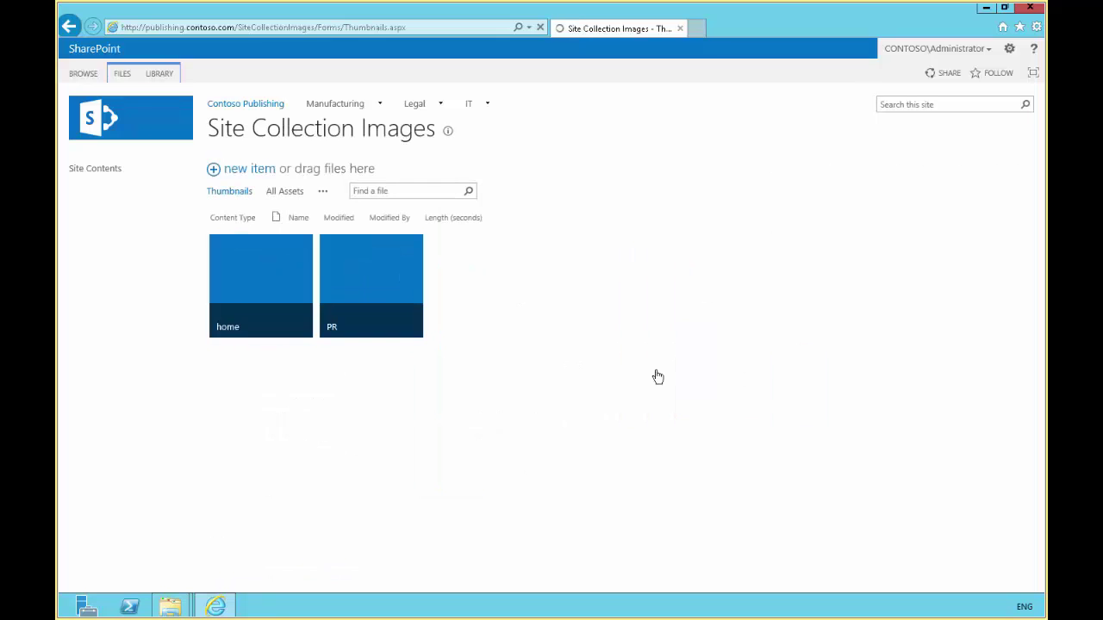
{"action": "left_click", "coordinate": [239, 170]}
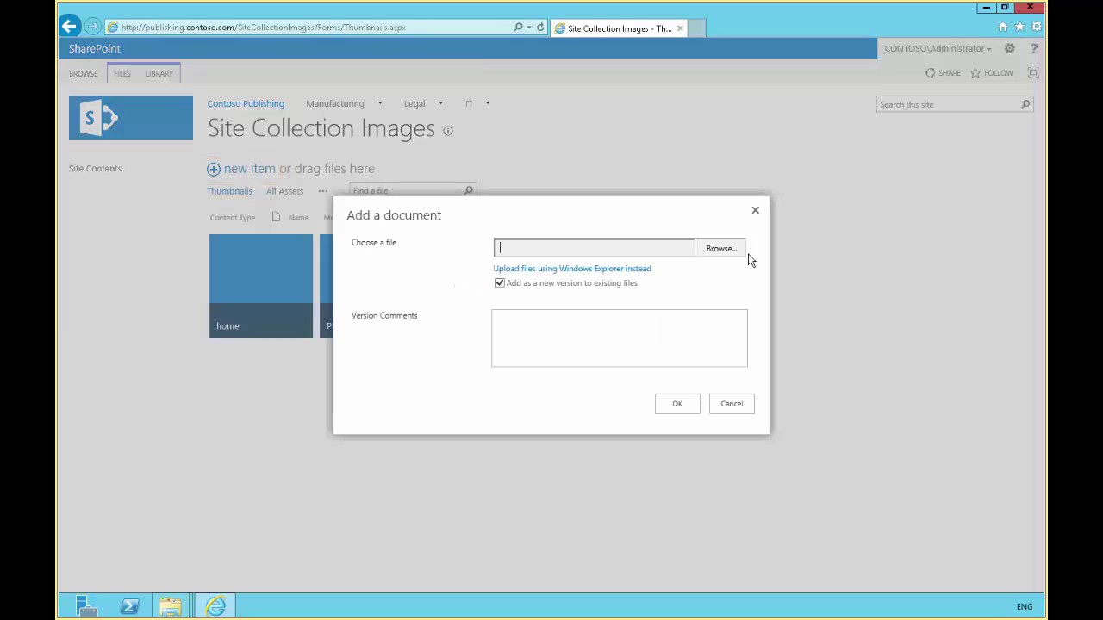
{"action": "left_click", "coordinate": [730, 250]}
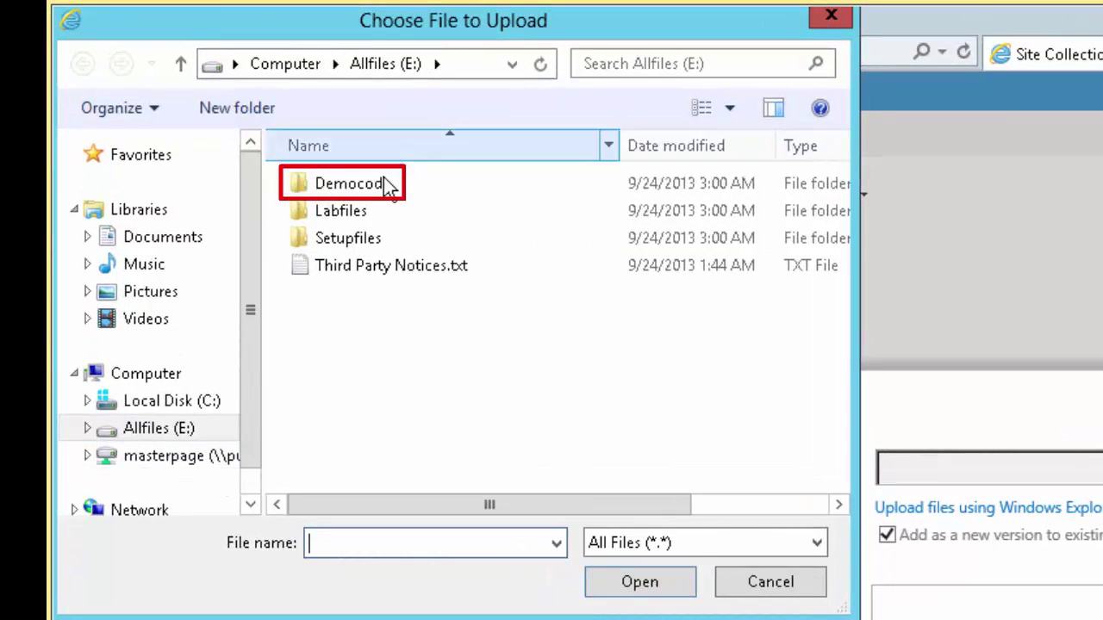
{"action": "double_click", "coordinate": [384, 184]}
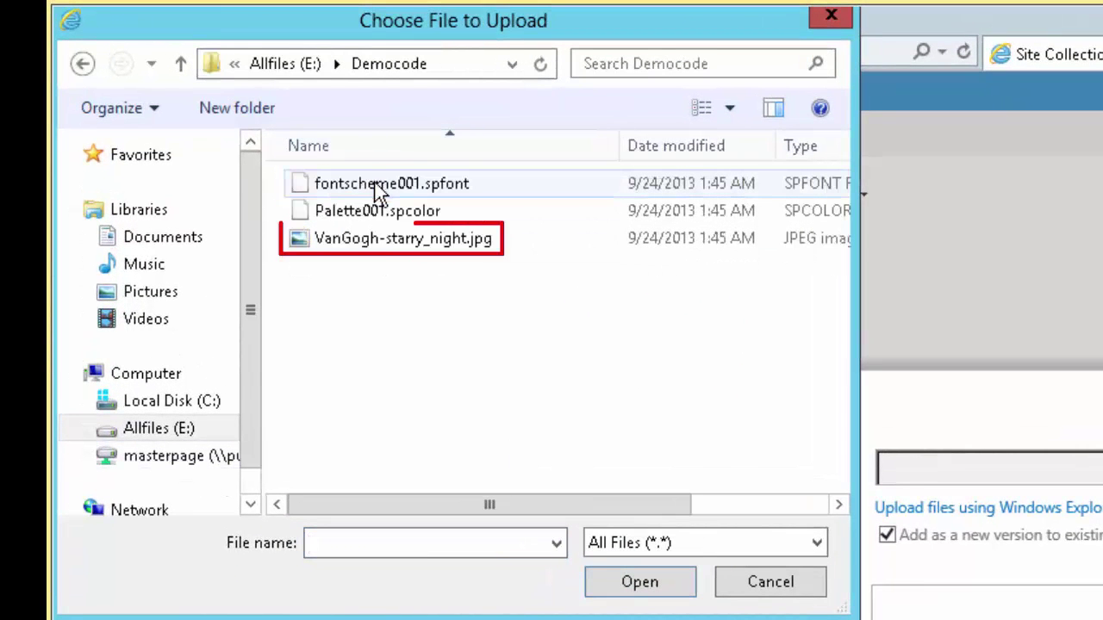
{"action": "left_click", "coordinate": [336, 241]}
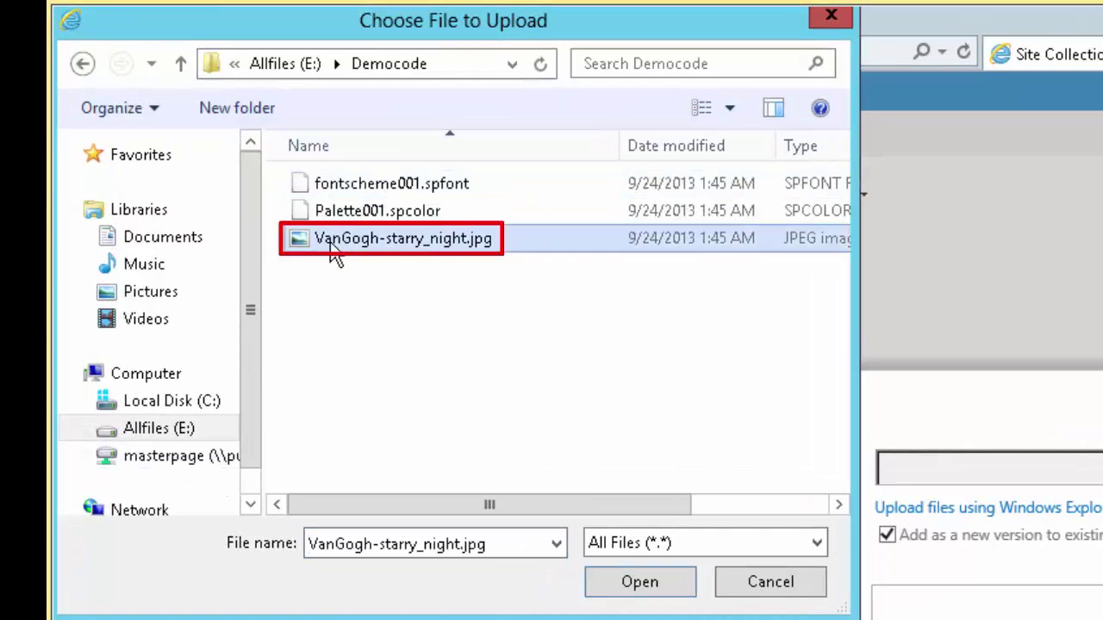
{"action": "double_click", "coordinate": [334, 243]}
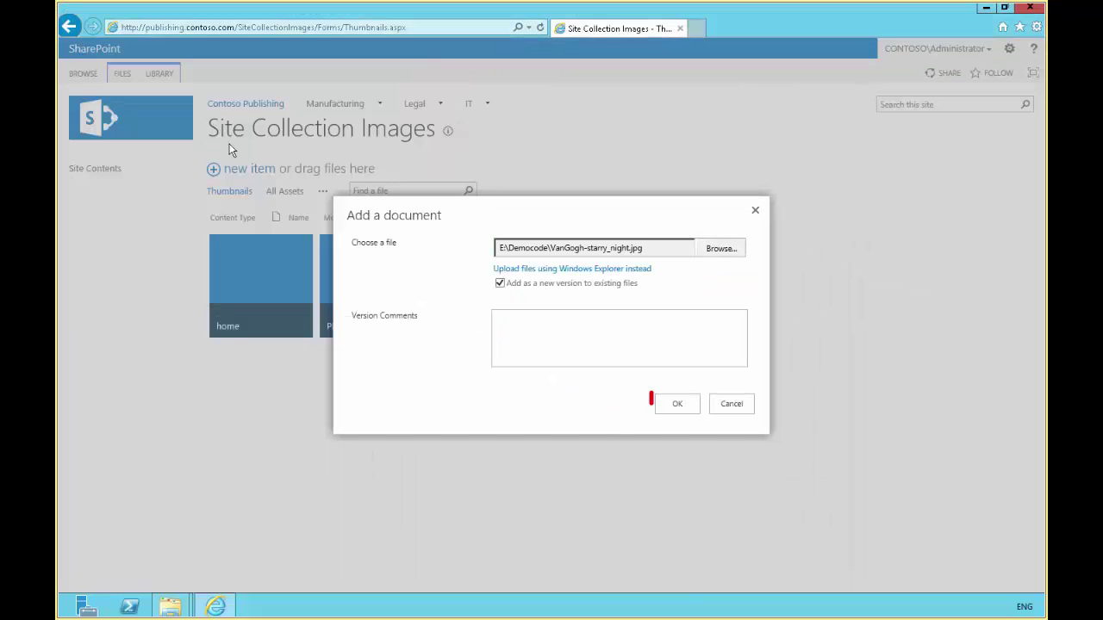
{"action": "left_click", "coordinate": [681, 407]}
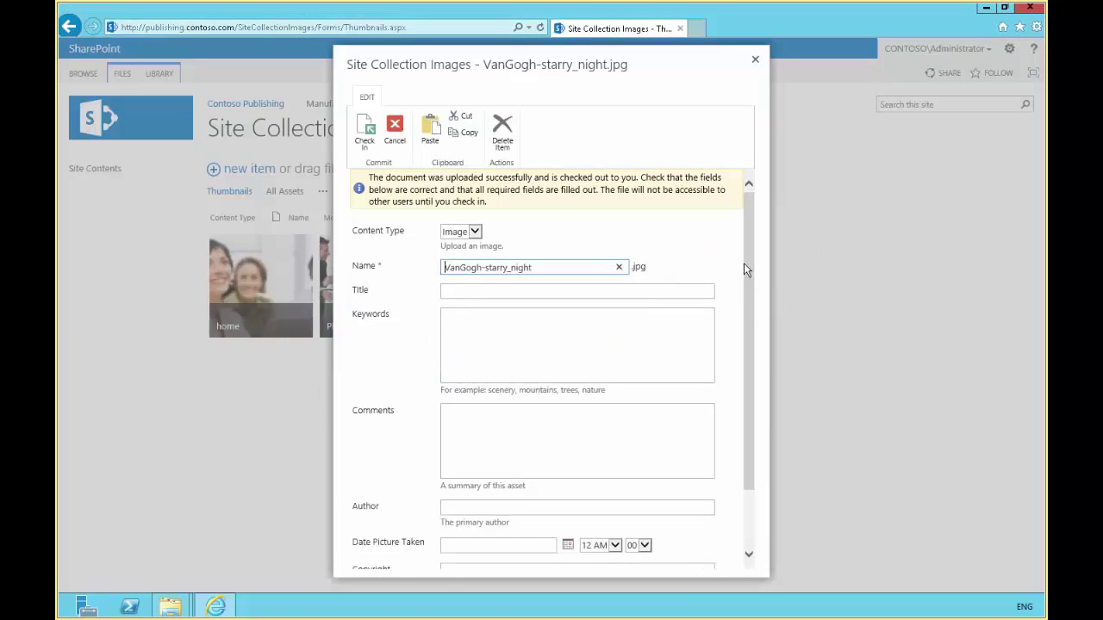
Step: Save the uploaded VanGogh-starry_night image's properties and show the library in the All Assets view
{"action": "left_click_drag", "start_coordinate": [746, 270], "coordinate": [759, 370]}
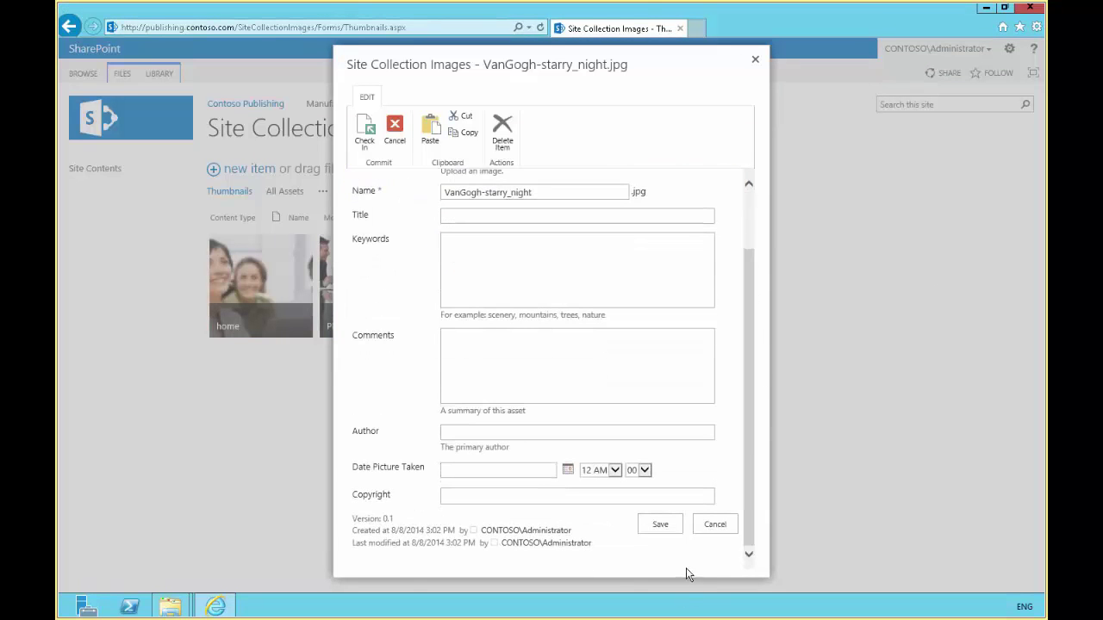
{"action": "left_click", "coordinate": [660, 529]}
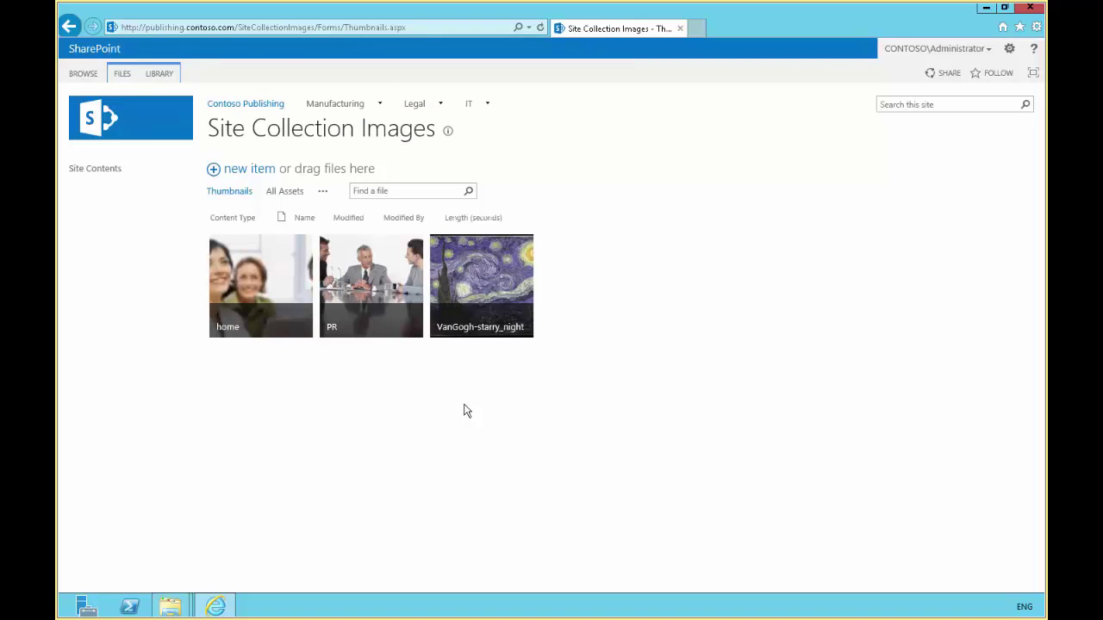
{"action": "left_click", "coordinate": [286, 193]}
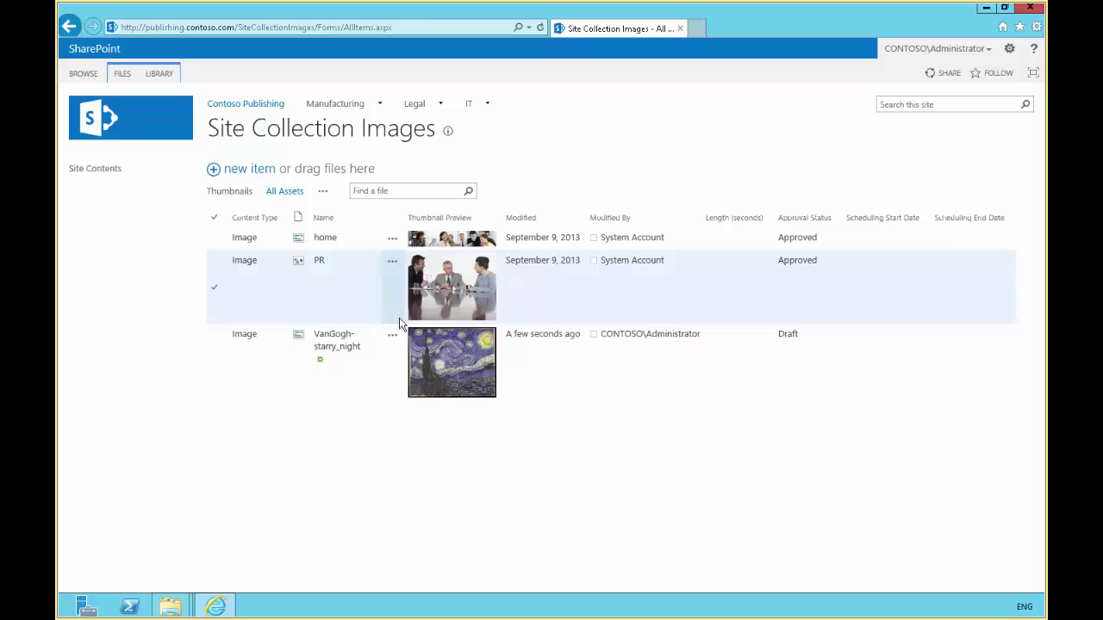
Step: Open the Edit Renditions page for the VanGogh-starry_night image
{"action": "left_click", "coordinate": [215, 369]}
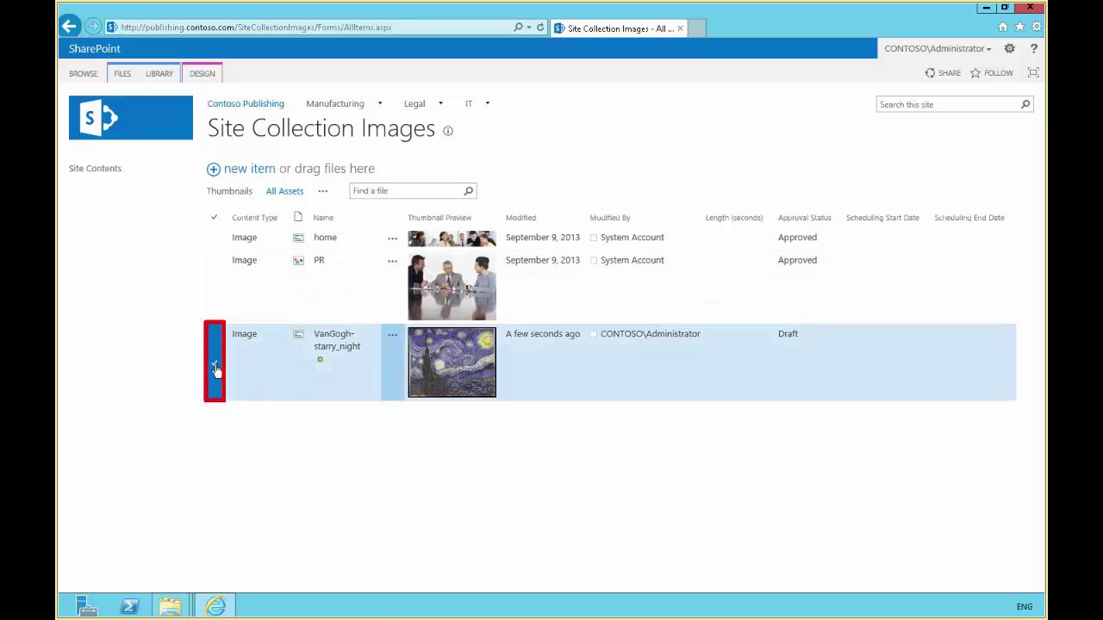
{"action": "left_click", "coordinate": [201, 77]}
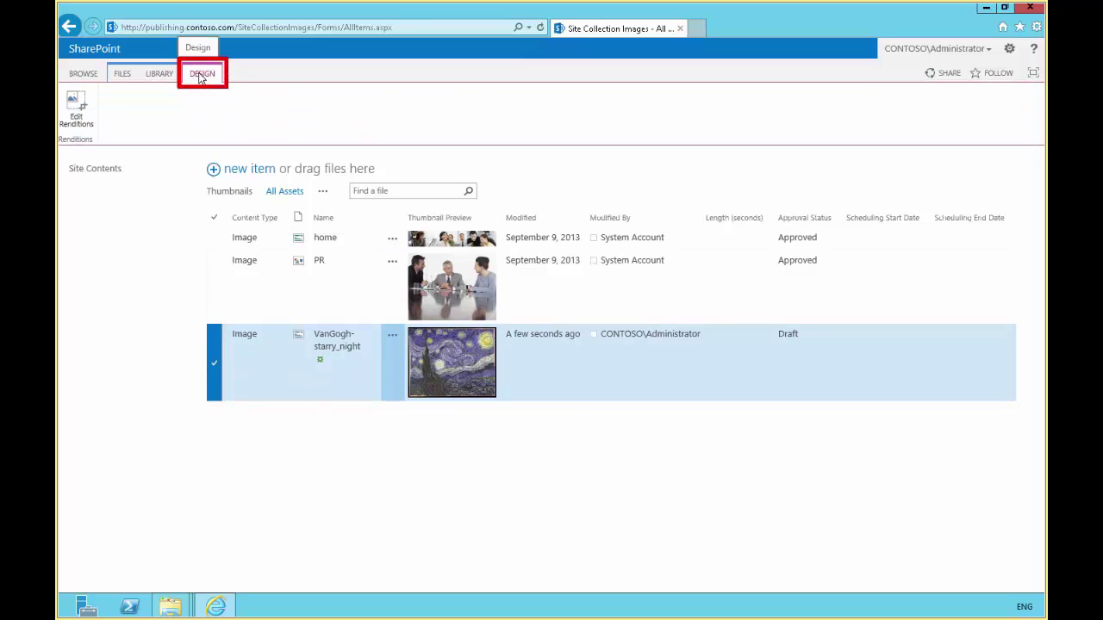
{"action": "left_click", "coordinate": [76, 115]}
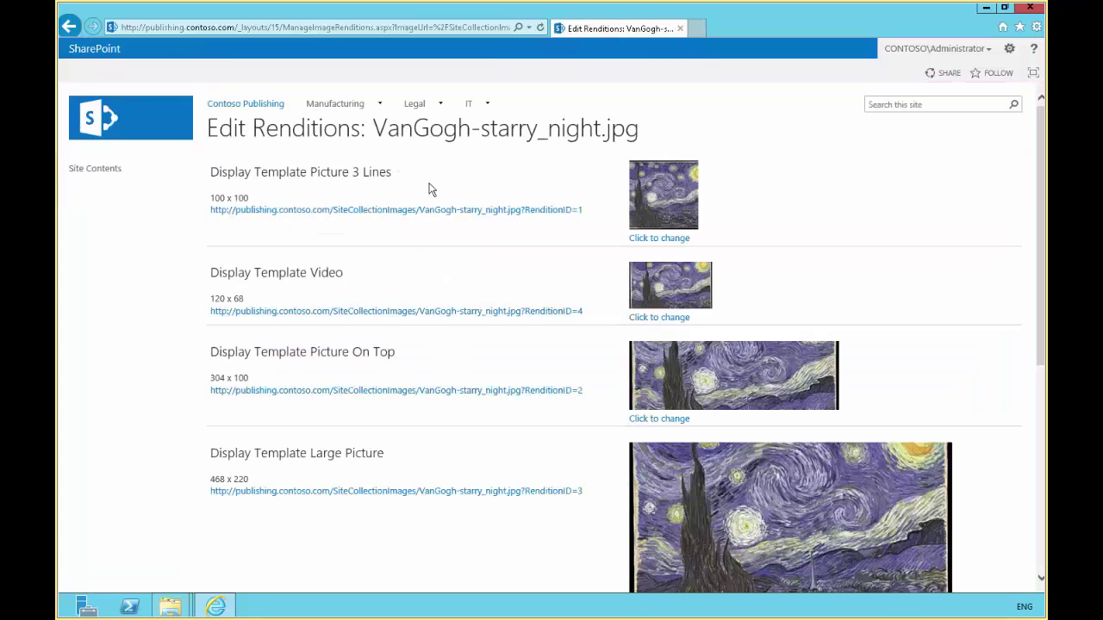
Step: Change the Landscape Large rendition, agreeing to check out the image, and shrink its crop area to the painting's lower-right part with the village
{"action": "scroll", "coordinate": [453, 202], "scroll_direction": "down", "scroll_amount": 5}
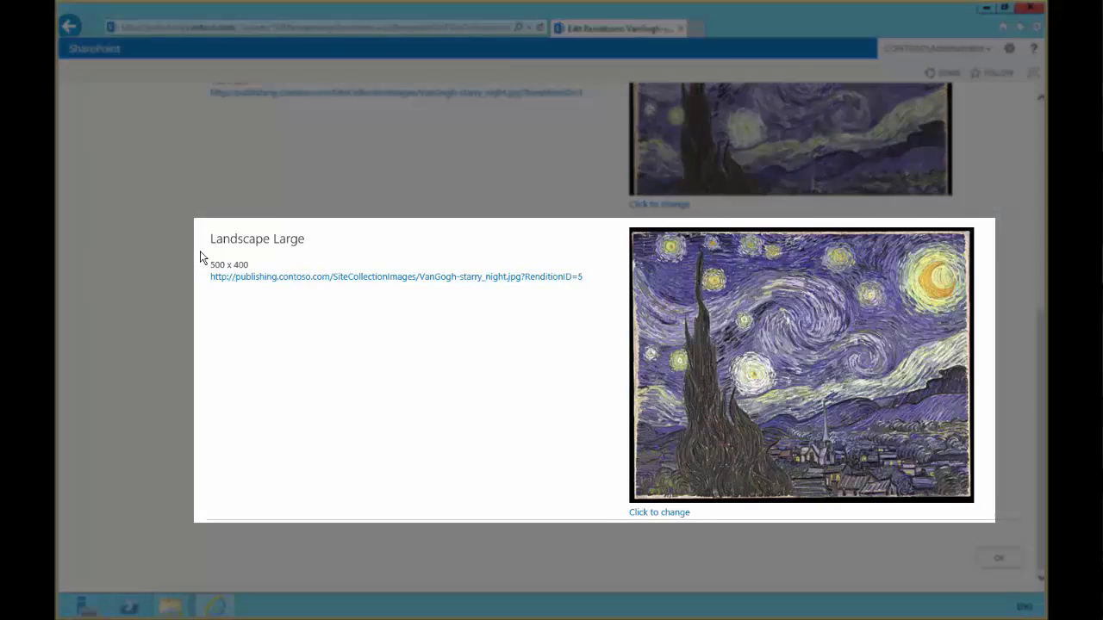
{"action": "left_click", "coordinate": [648, 514]}
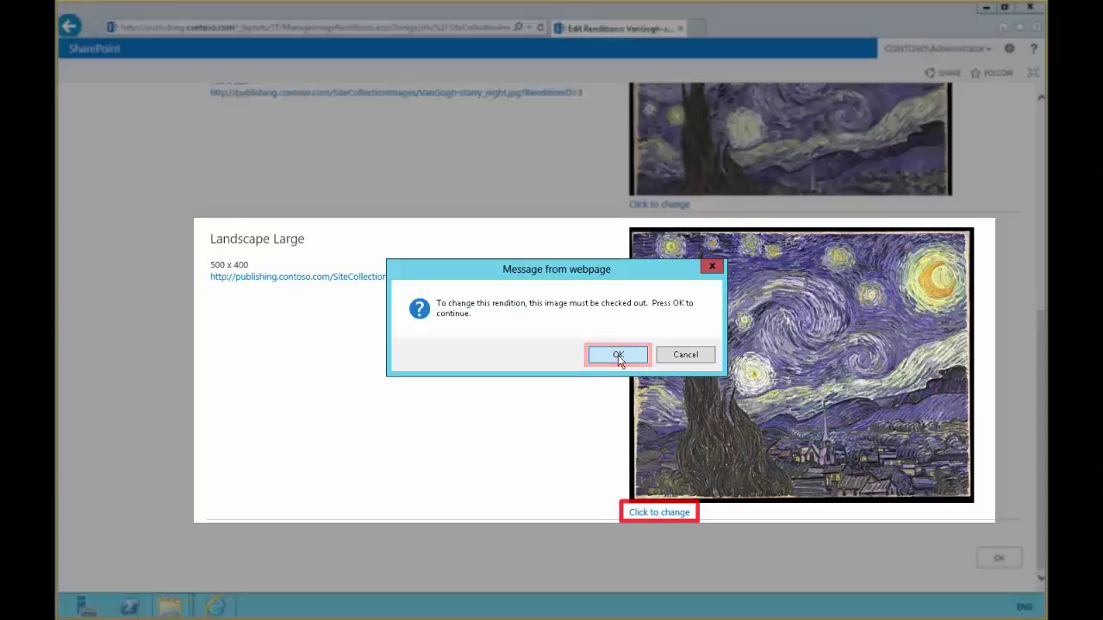
{"action": "left_click", "coordinate": [619, 355]}
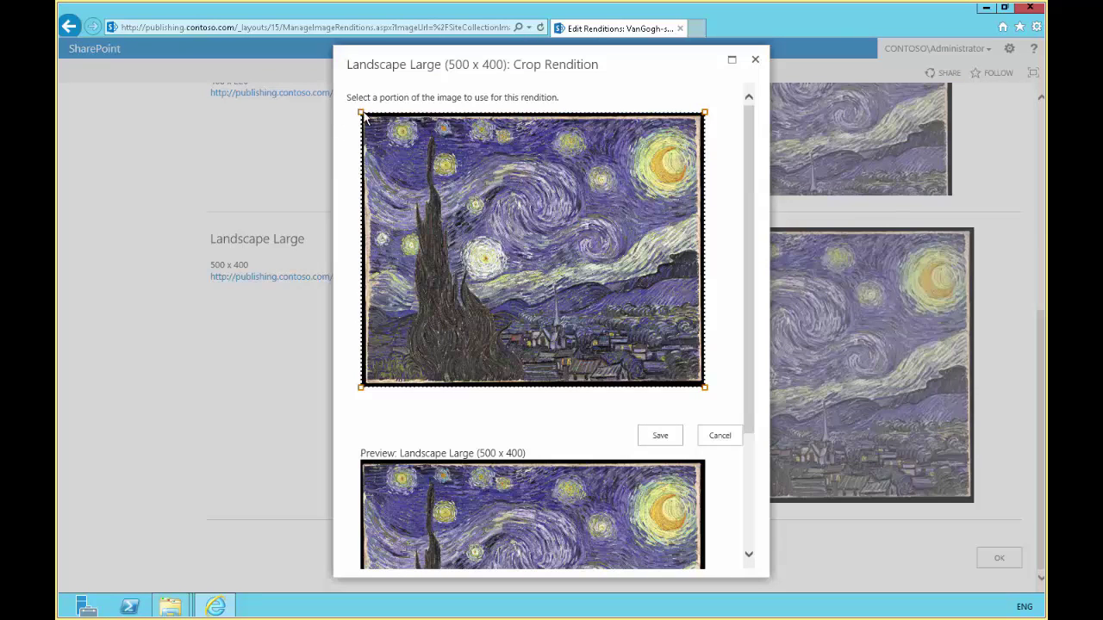
{"action": "left_click_drag", "start_coordinate": [361, 112], "coordinate": [403, 225]}
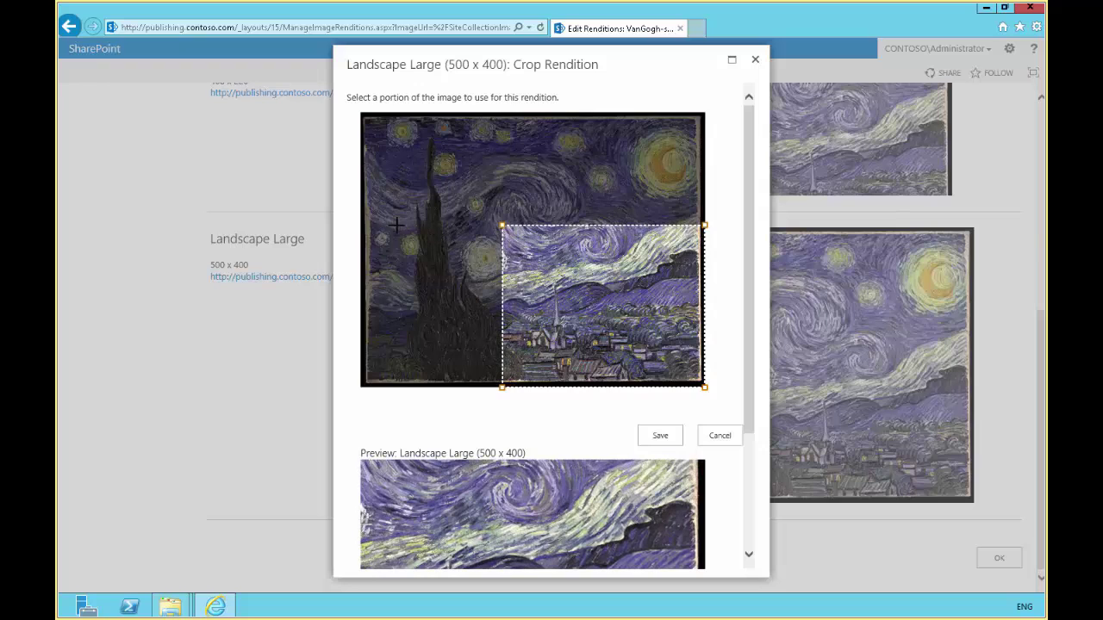
{"action": "scroll", "coordinate": [739, 313], "scroll_direction": "down", "scroll_amount": 4}
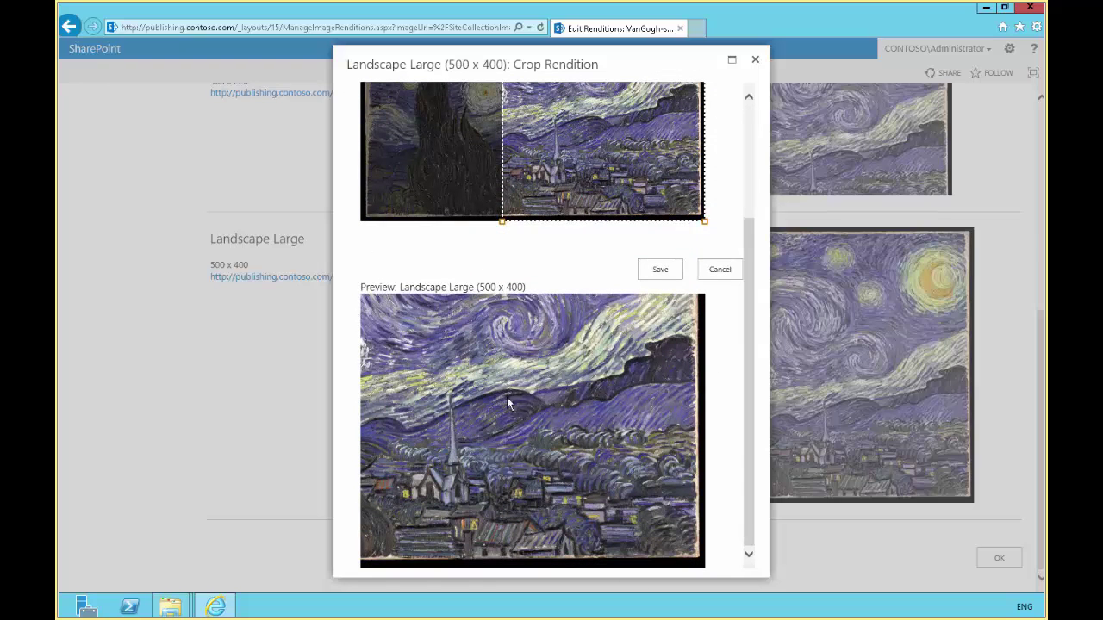
Step: Move the Landscape Large crop area up to the painting's upper-right corner around the moon and save the rendition
{"action": "left_click_drag", "start_coordinate": [748, 315], "coordinate": [744, 200]}
{"action": "left_click_drag", "start_coordinate": [630, 316], "coordinate": [652, 183]}
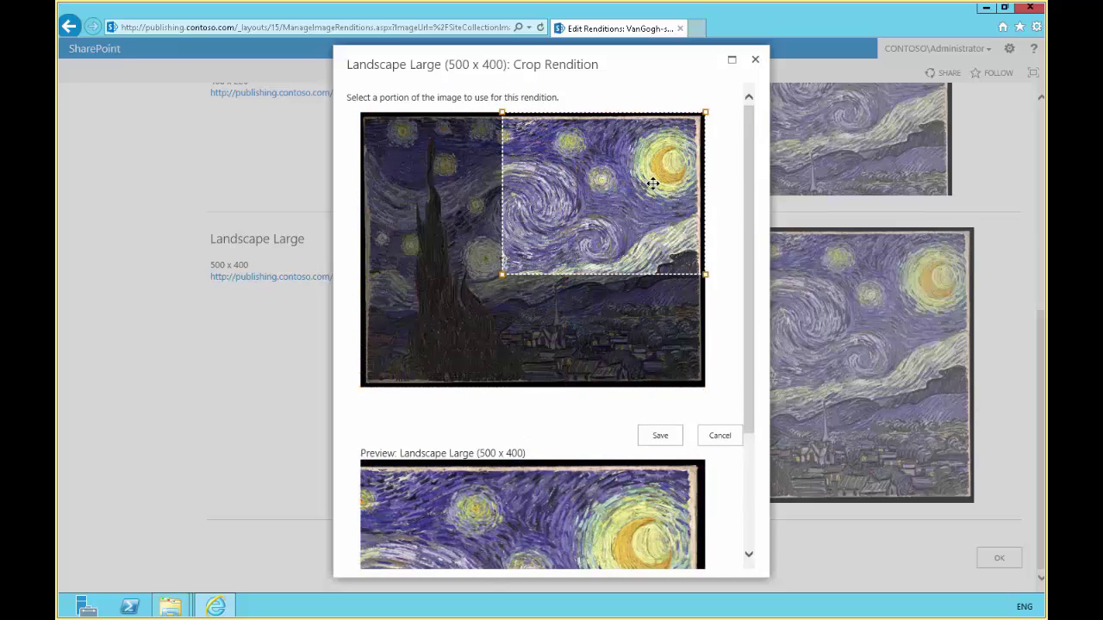
{"action": "left_click_drag", "start_coordinate": [755, 272], "coordinate": [765, 424]}
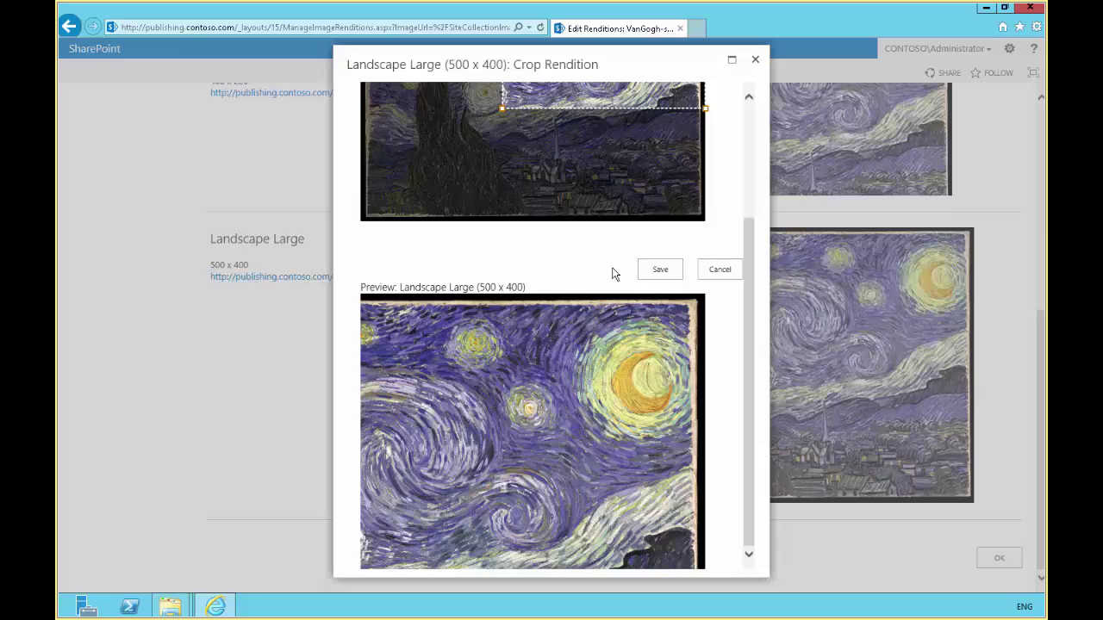
{"action": "left_click", "coordinate": [659, 271]}
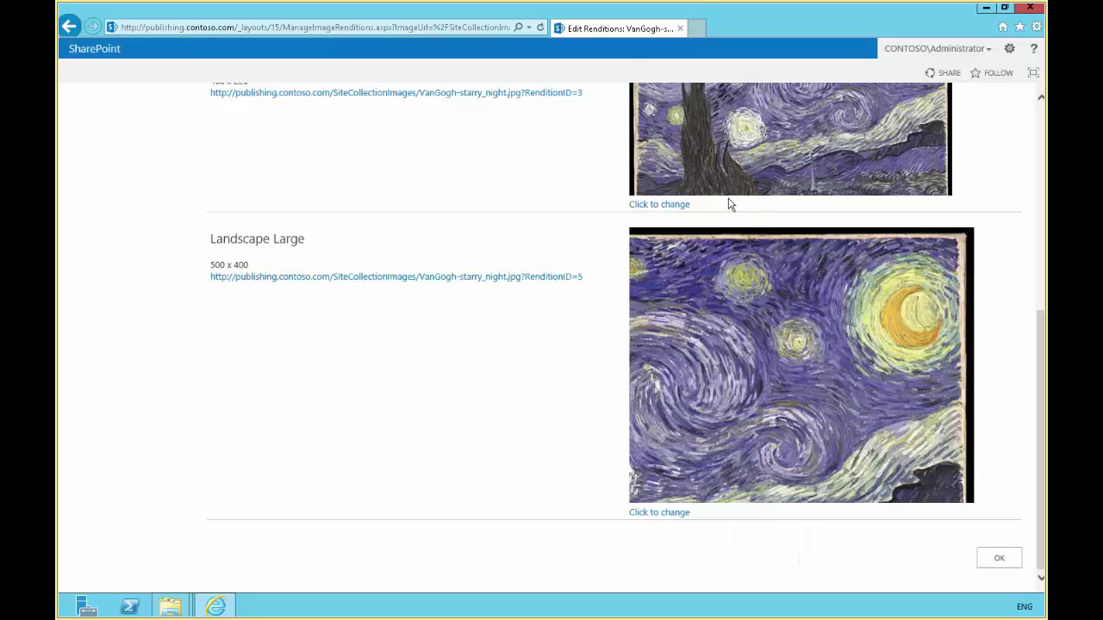
Step: Move the Display Template Large Picture rendition's crop area down to the painting's bottom edge and save it
{"action": "scroll", "coordinate": [728, 205], "scroll_direction": "up", "scroll_amount": 3}
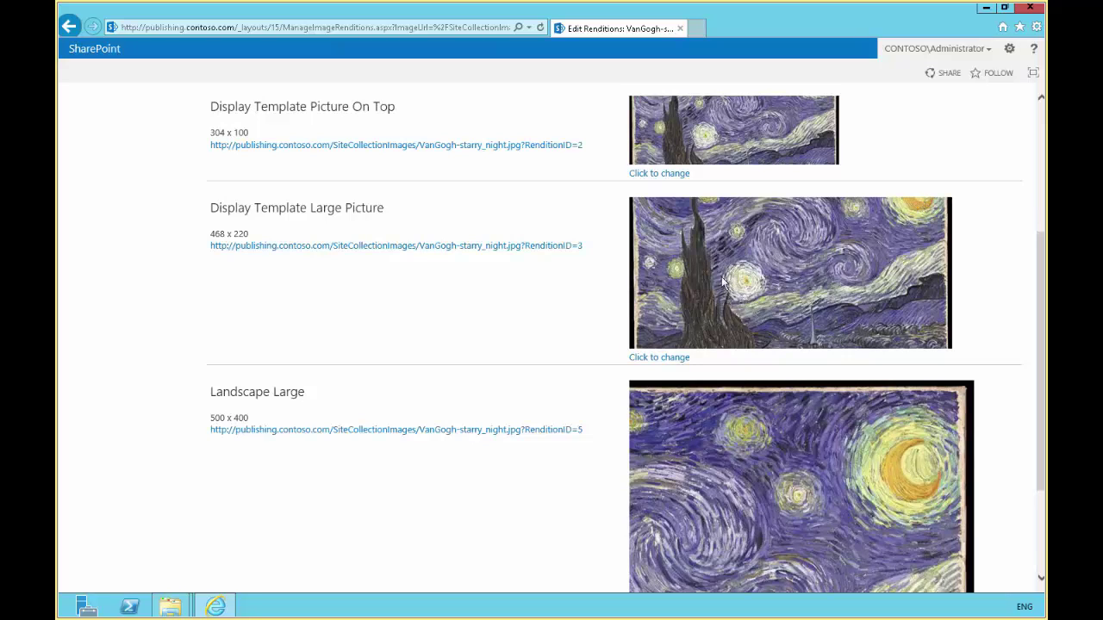
{"action": "left_click", "coordinate": [660, 356]}
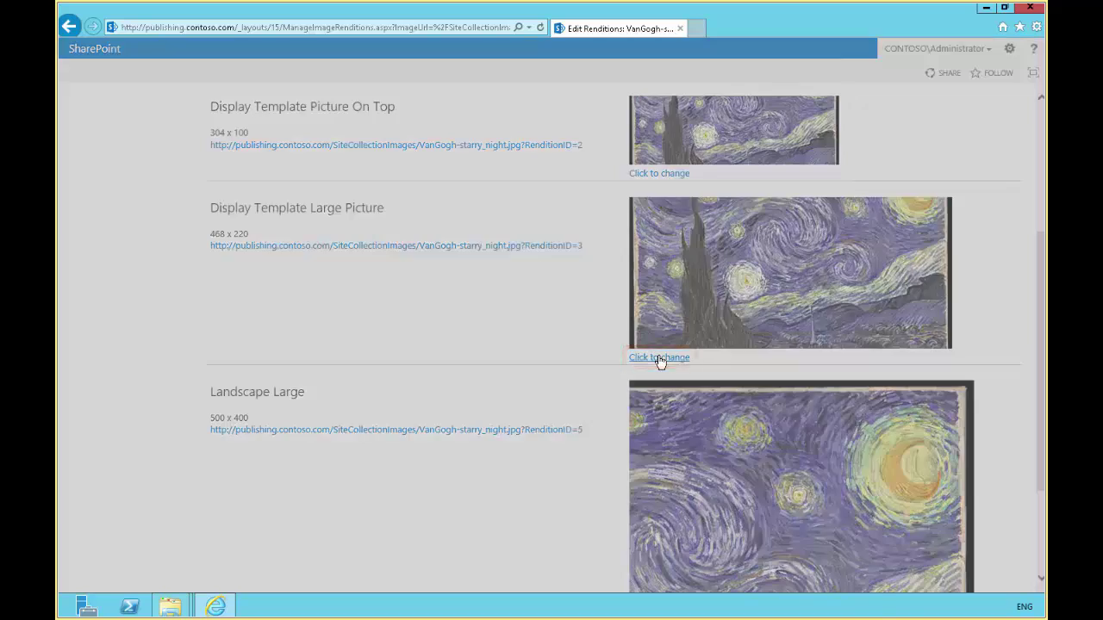
{"action": "left_click_drag", "start_coordinate": [560, 273], "coordinate": [564, 324]}
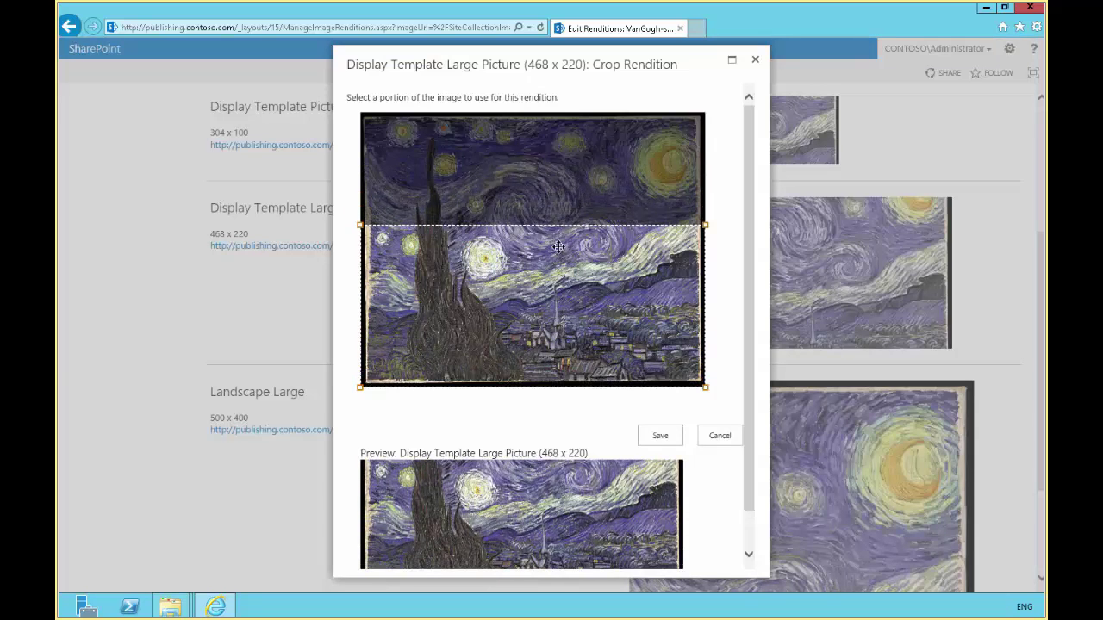
{"action": "left_click_drag", "start_coordinate": [559, 248], "coordinate": [572, 343]}
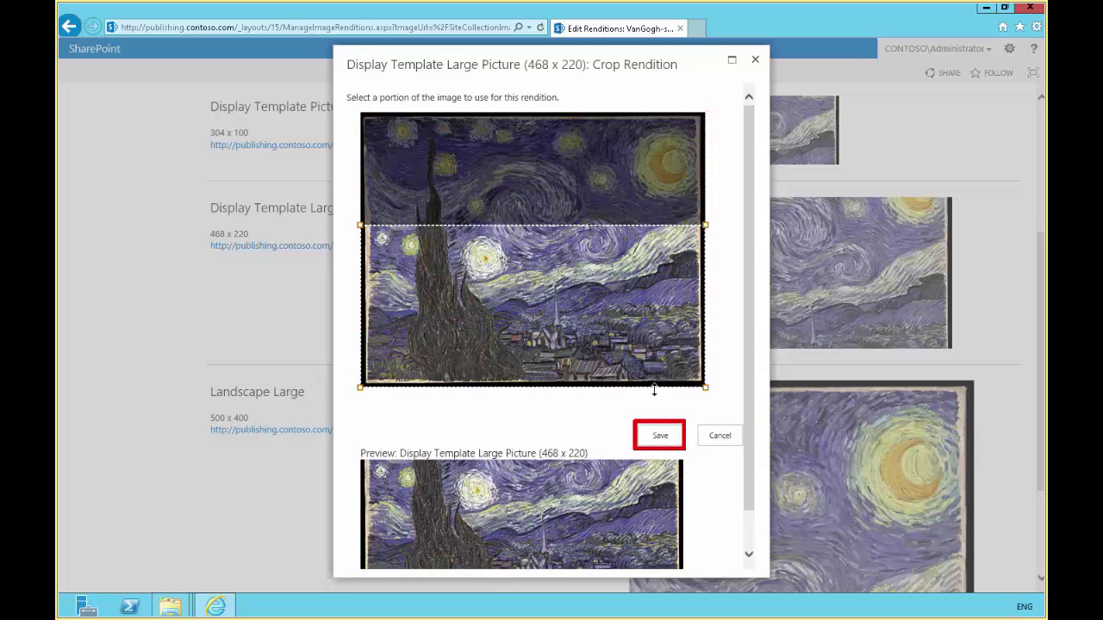
{"action": "left_click", "coordinate": [660, 435]}
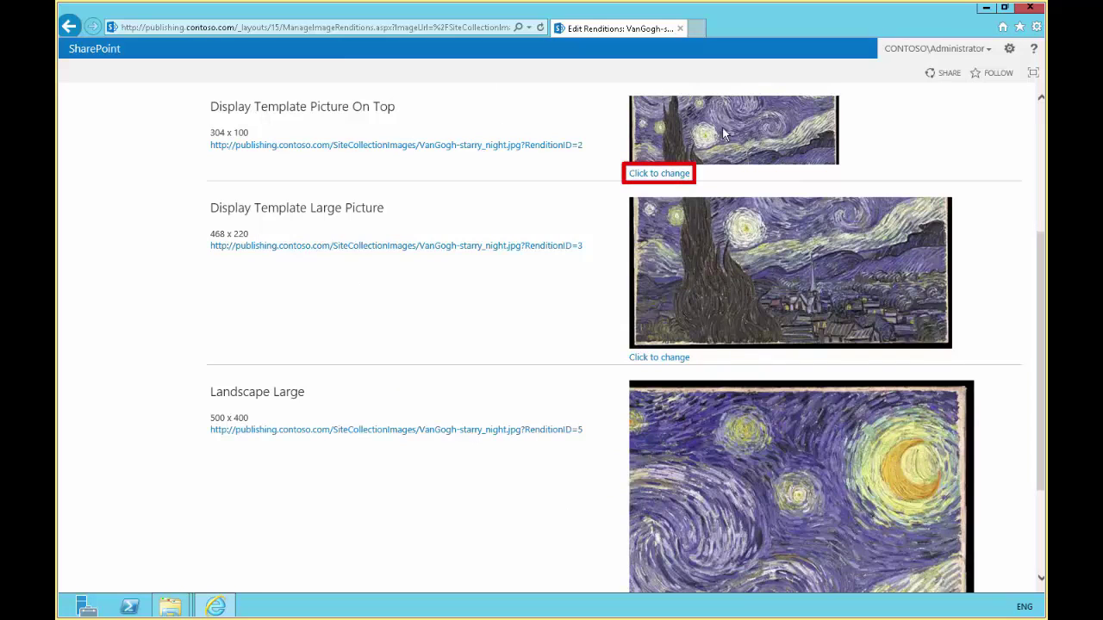
Step: Shift the Display Template Picture On Top rendition's crop area down to the painting's bottom edge and save it
{"action": "left_click", "coordinate": [659, 174]}
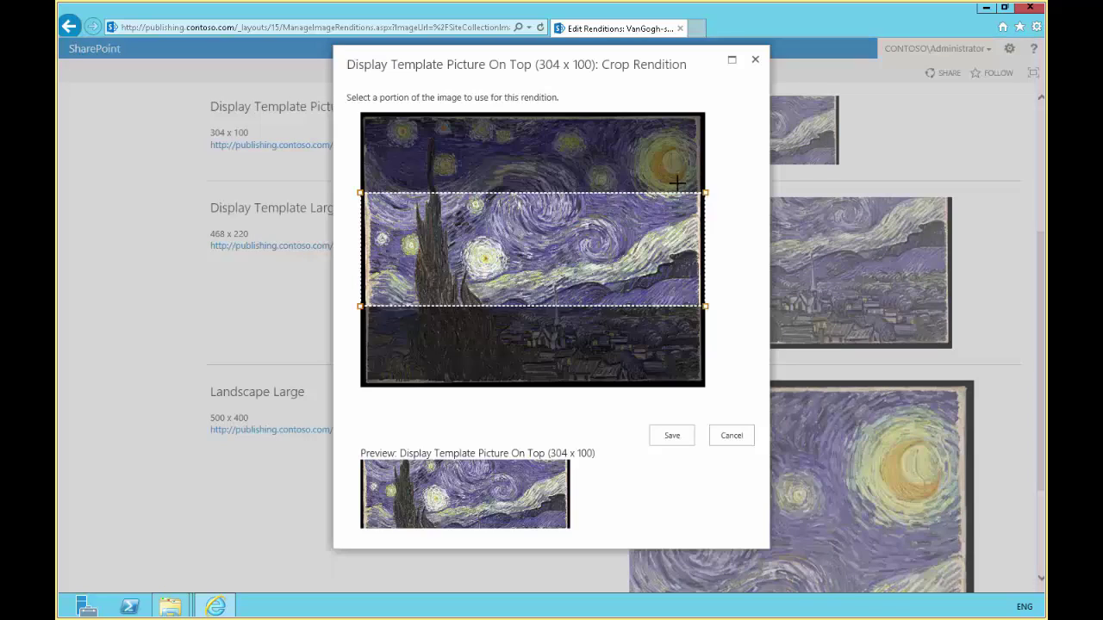
{"action": "left_click_drag", "start_coordinate": [590, 244], "coordinate": [589, 343]}
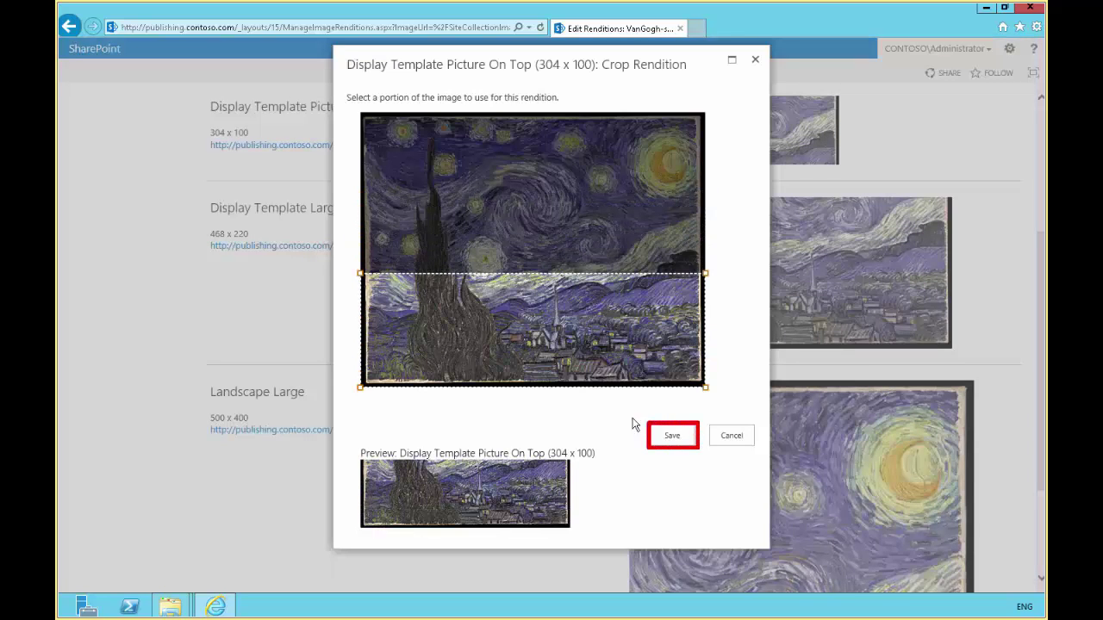
{"action": "left_click", "coordinate": [673, 438]}
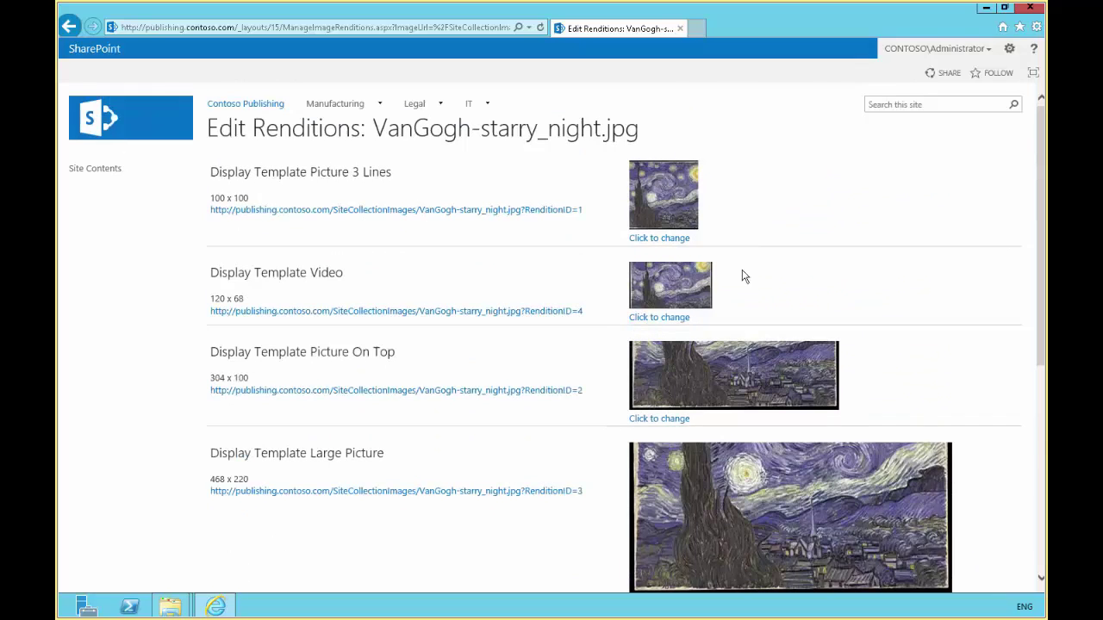
{"action": "scroll", "coordinate": [732, 280], "scroll_direction": "down", "scroll_amount": 1}
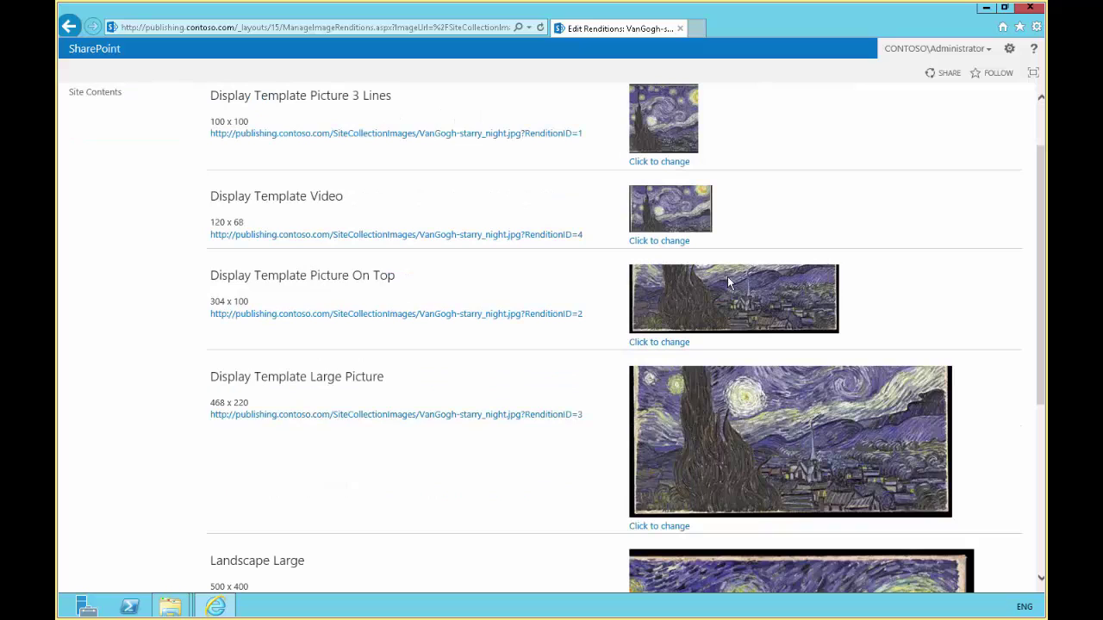